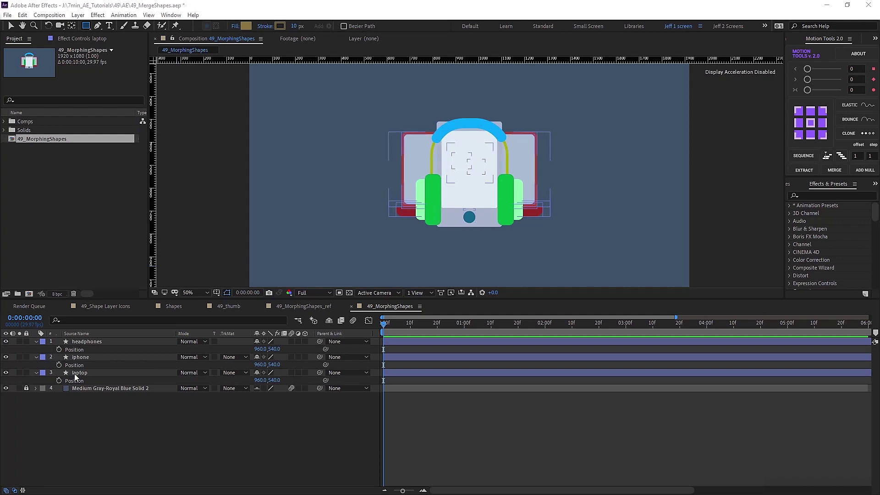
Hide the laptop layer and shift its bar to start a little after 0:00:02:00 in the timeline
left_click(76, 374)
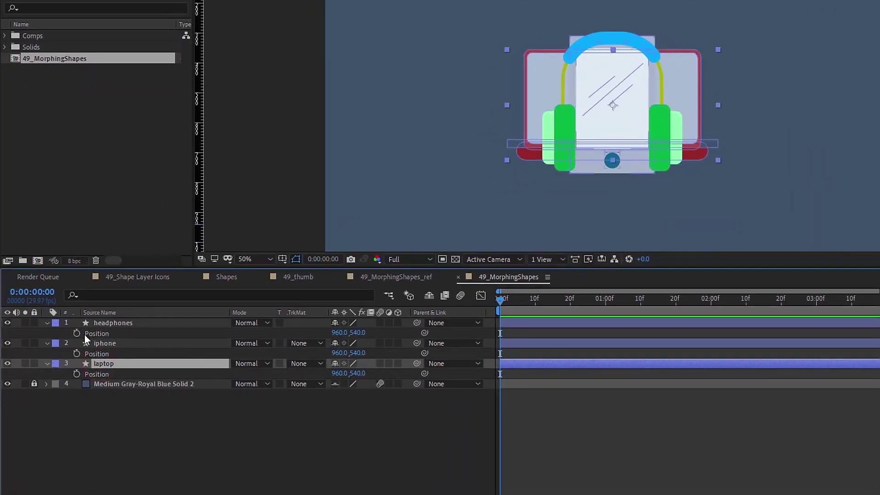
left_click(86, 342)
left_click(112, 343, "shift")
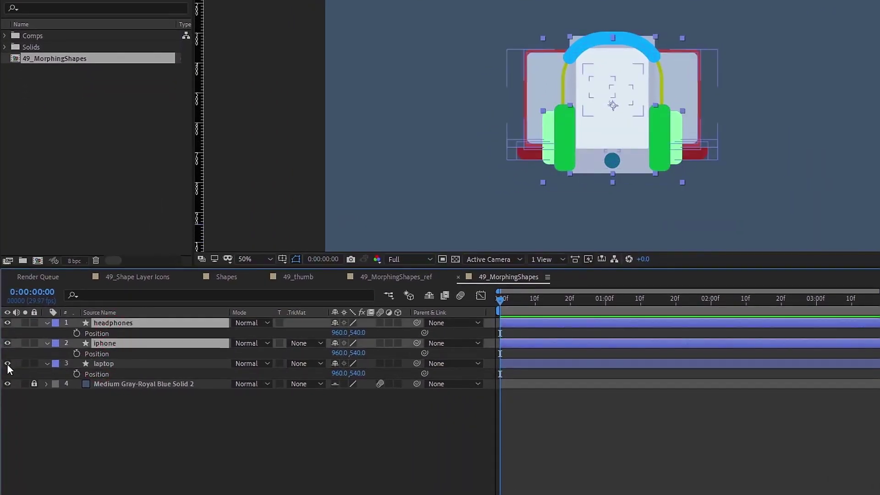
left_click(7, 364)
left_click_drag(507, 366, 793, 364)
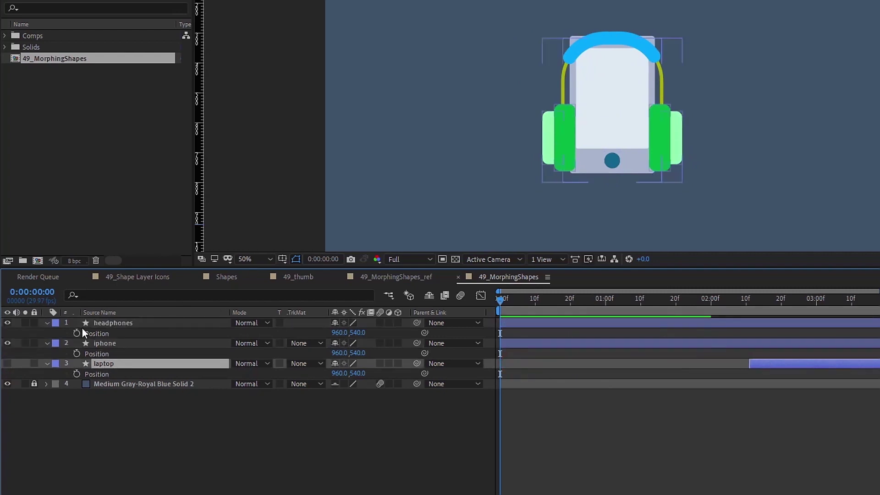
Create a new empty shape layer above the headphones layer
left_click(110, 323)
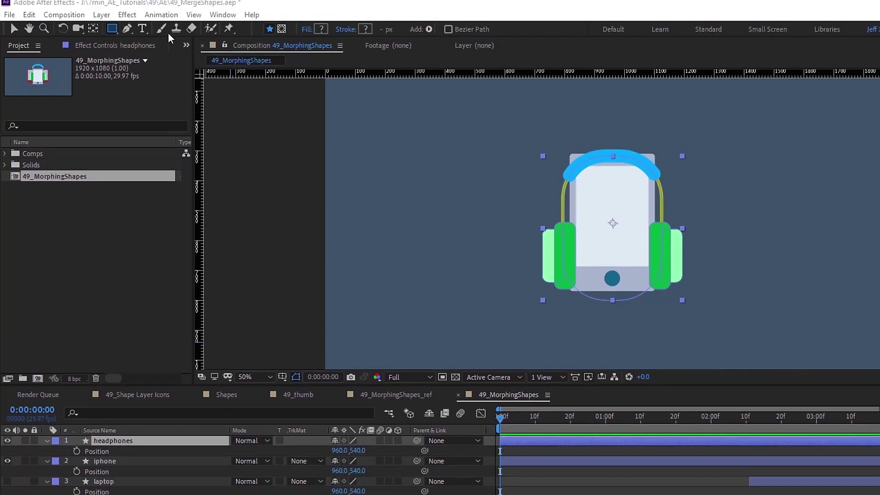
left_click(101, 15)
mouse_move(118, 29)
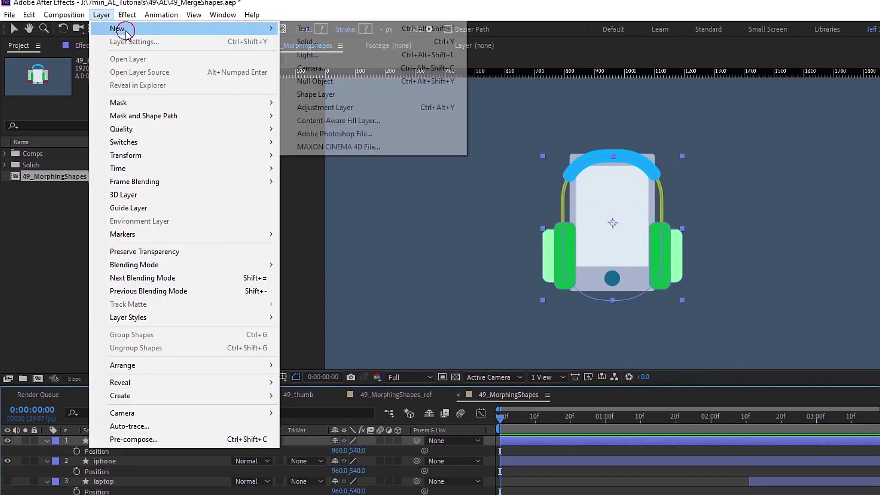
left_click(353, 94)
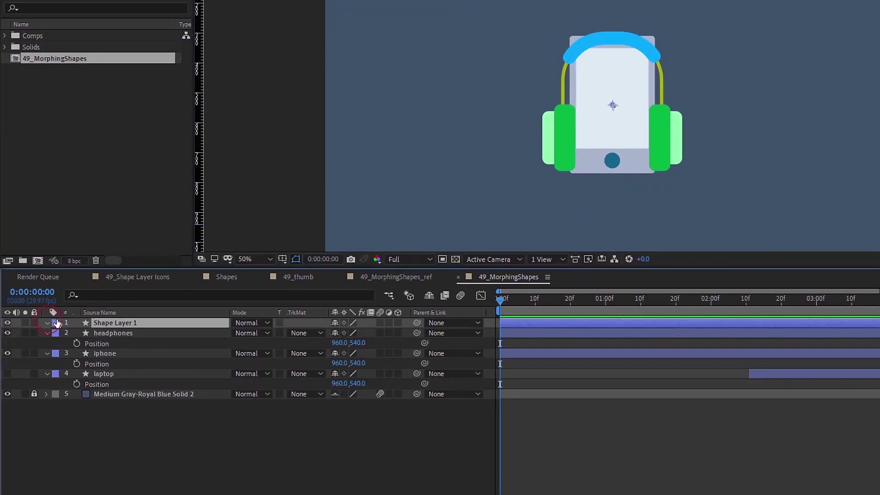
Add a rectangle path and a fill to the contents of Shape Layer 1
left_click(47, 440)
left_click(404, 333)
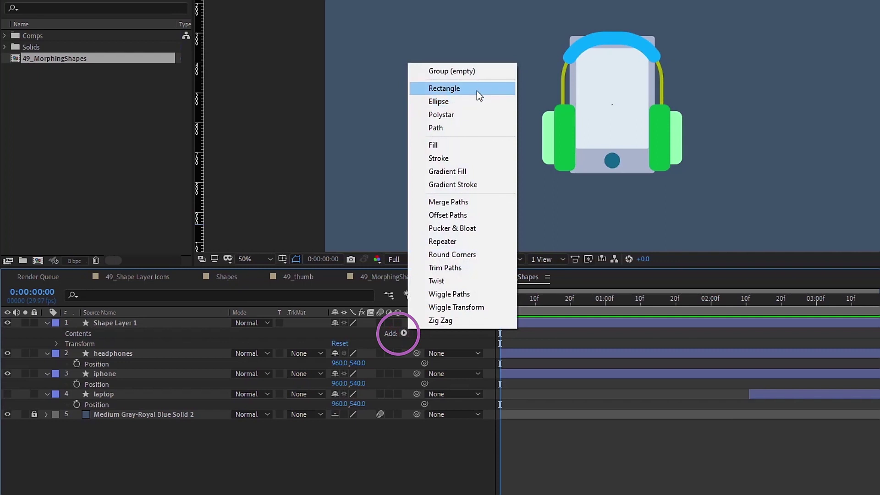
left_click(444, 88)
left_click(404, 333)
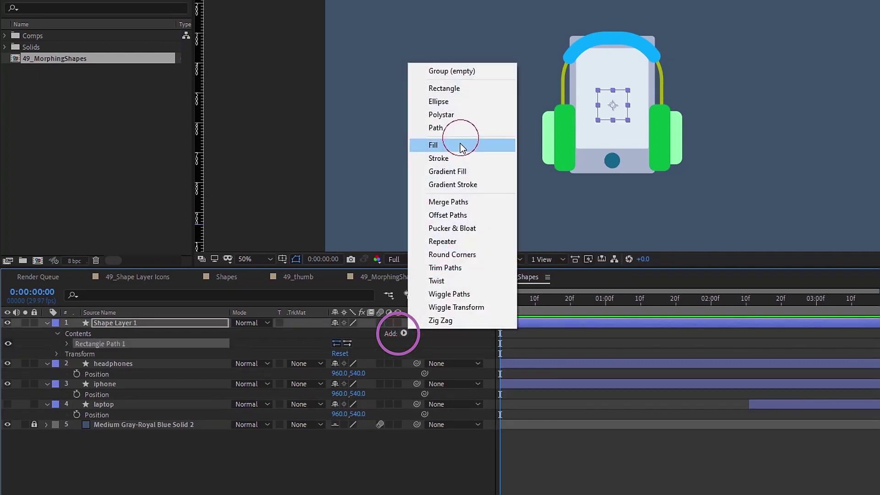
left_click(461, 145)
Trim the iphone layer so that it starts at 0:00:02:00
left_click(105, 394)
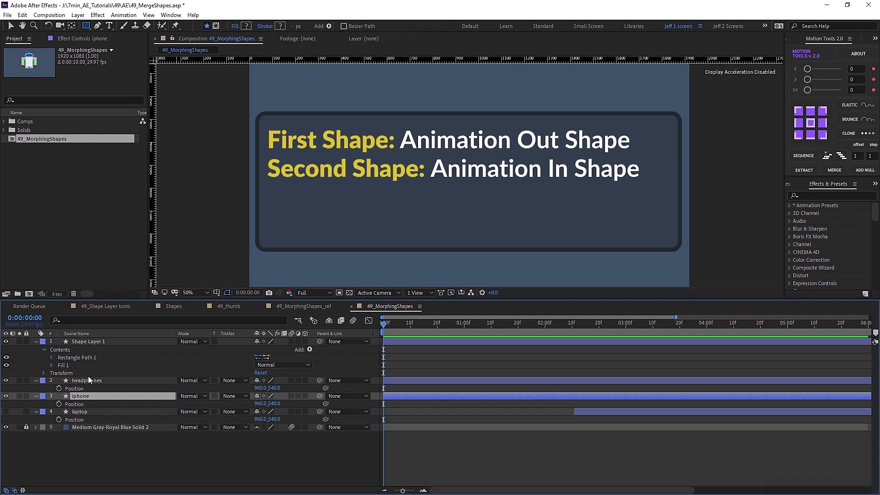
left_click(83, 341)
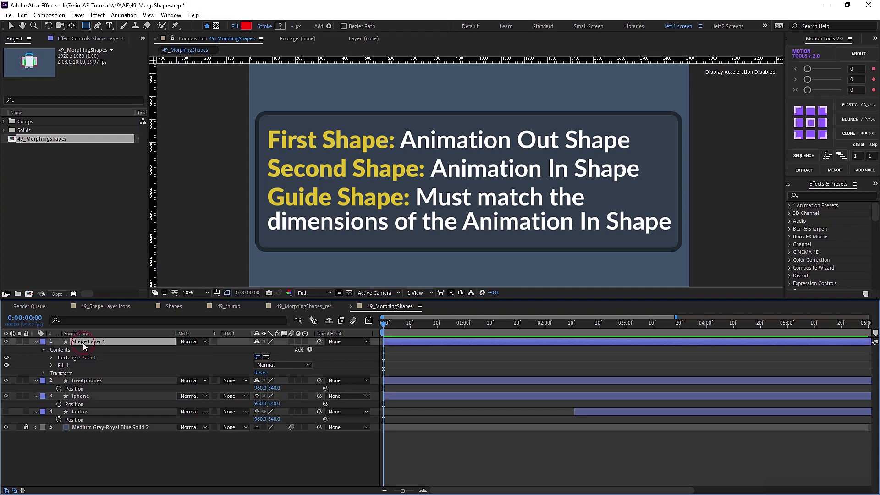
left_click(95, 397)
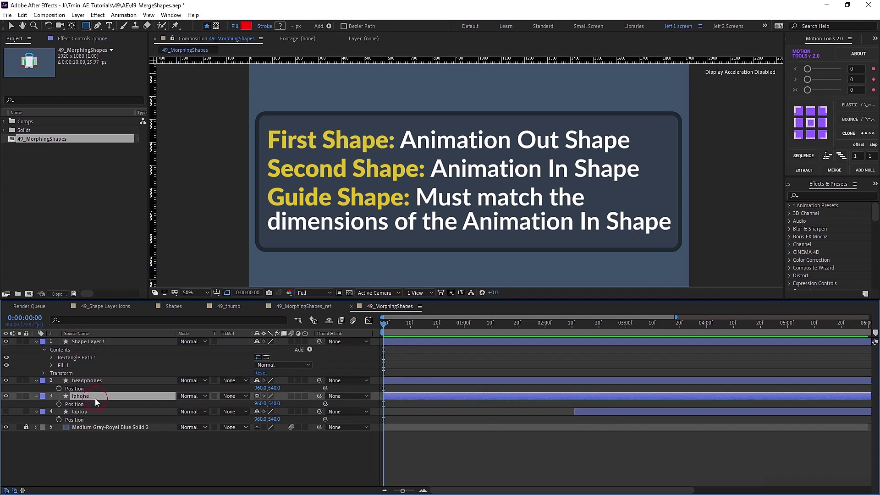
left_click(545, 322)
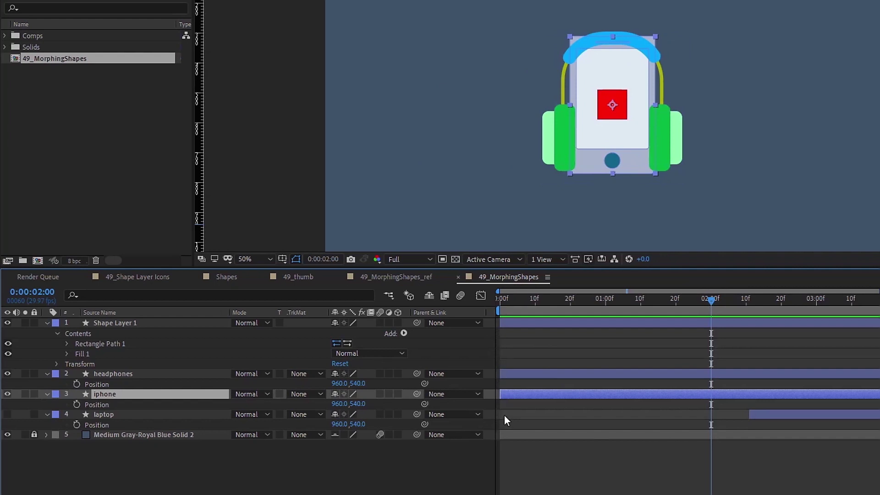
key("alt+bracketleft")
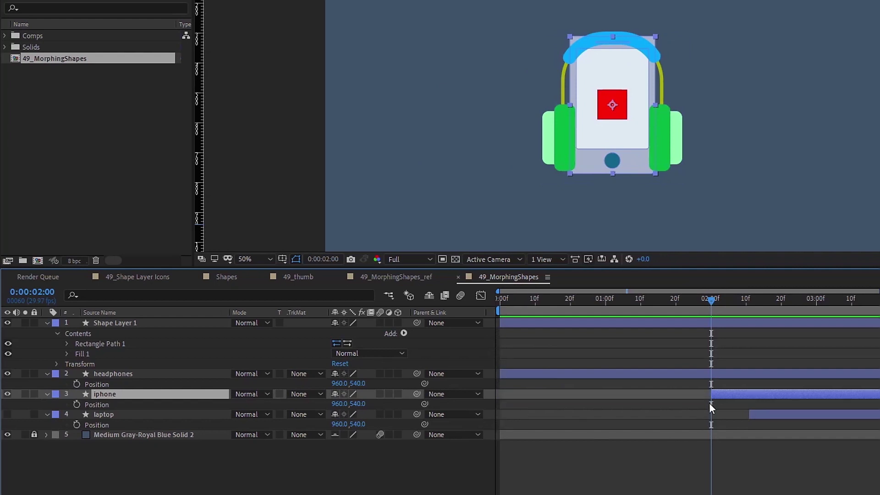
Split the headphones layer at 0:00:02:00 and delete the part after the split
left_click(139, 375)
key("ctrl+shift+d")
key("Delete")
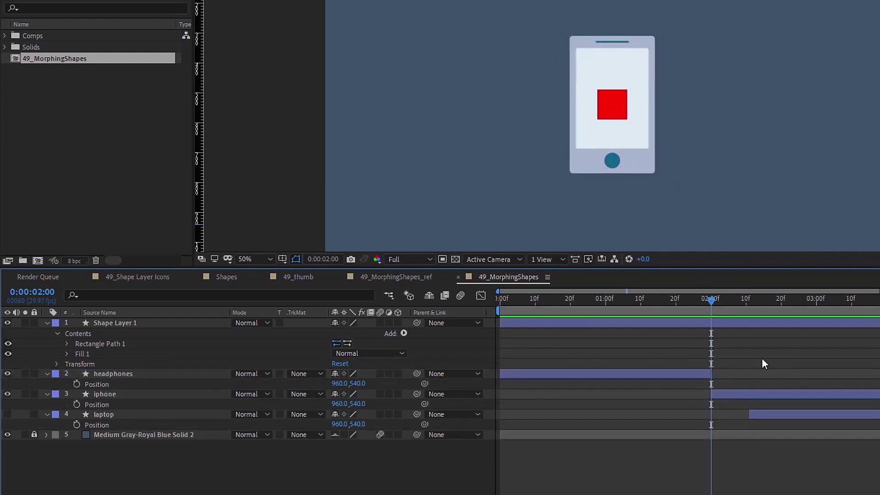
Reveal the iphone layer's scale and set Shape Layer 1's transform scale to the matching 53%
left_click(728, 397)
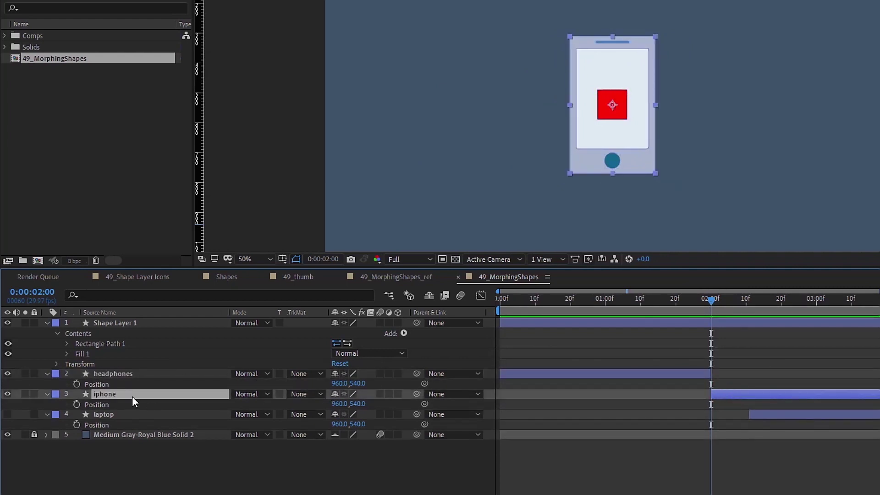
key("shift+s")
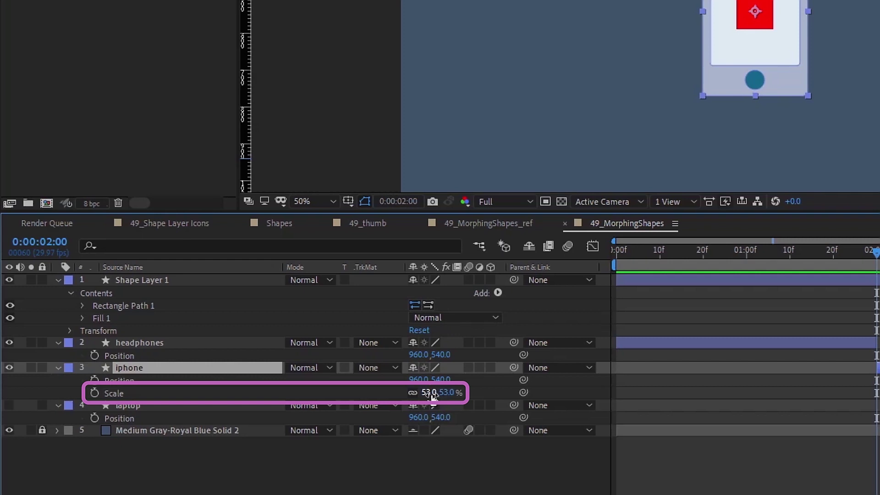
left_click(142, 278)
left_click(70, 330)
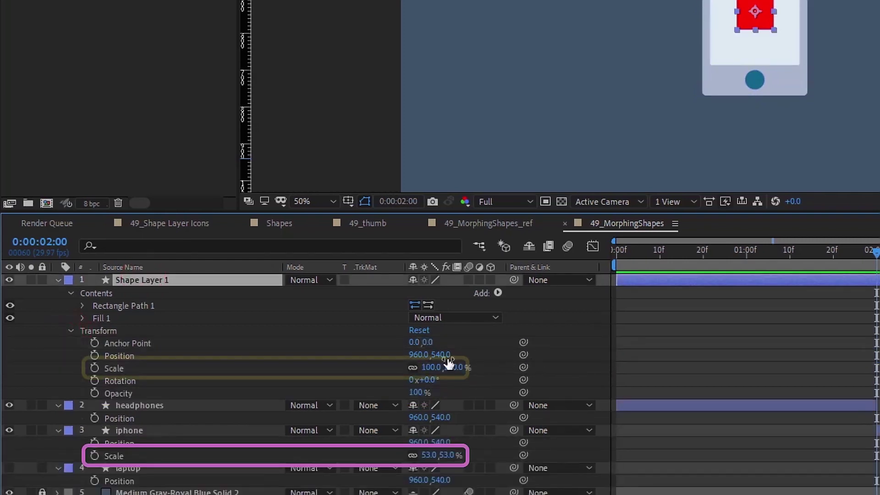
left_click(428, 367)
type("53")
left_click(865, 299)
Expand the rectangle path's properties, rename Shape Layer 1 to "guide shape 1" and give the layer a teal label color
left_click(83, 305)
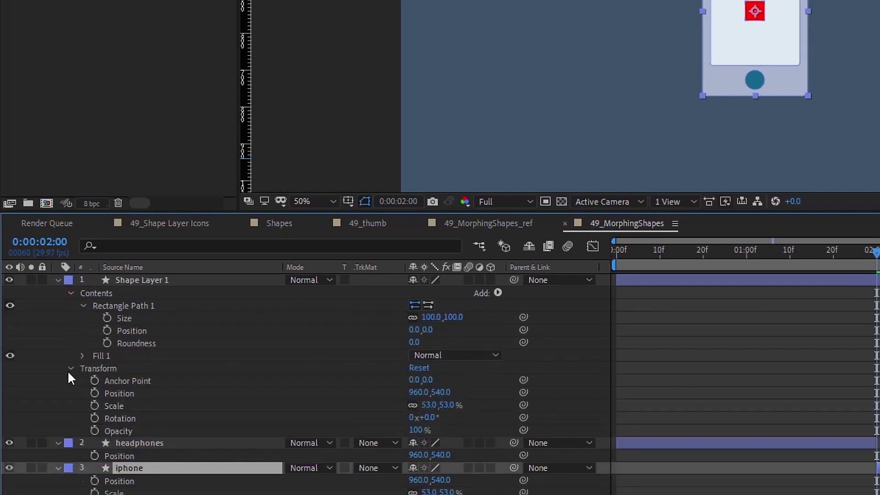
left_click(70, 368)
left_click(143, 279)
key("Return")
type("guide shape 1")
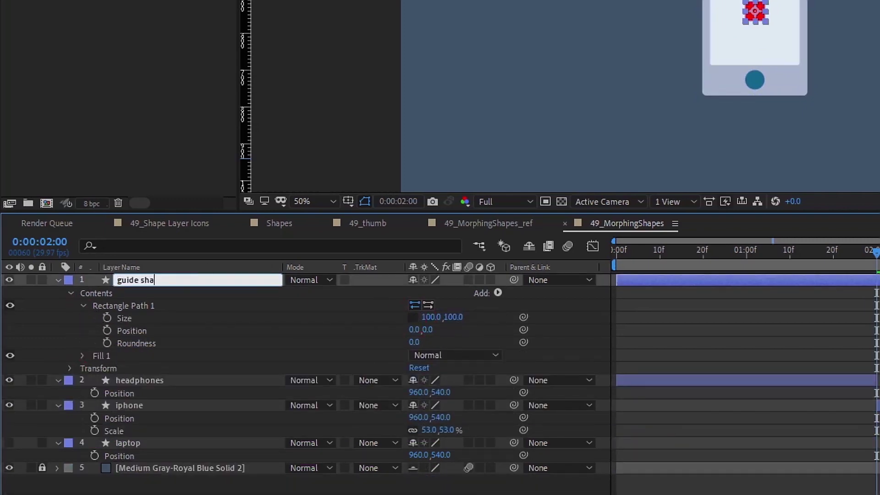
left_click(68, 279)
left_click(110, 244)
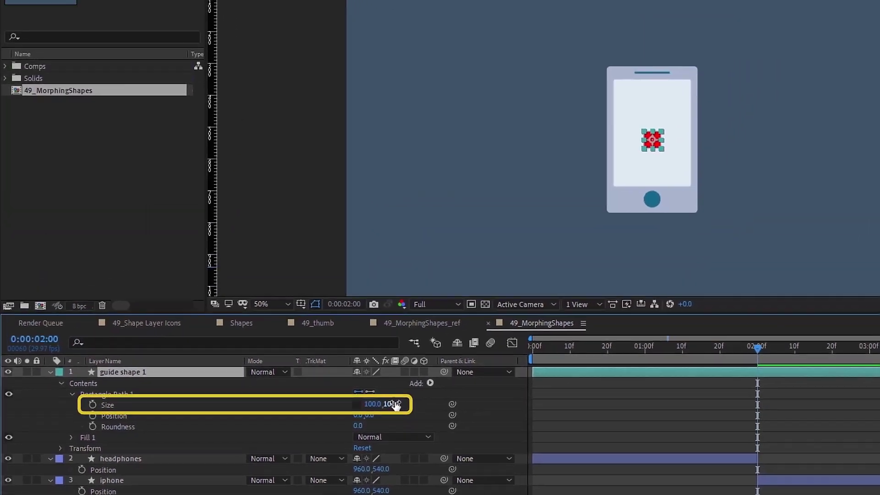
Resize the guide rectangle to 543 by 879 to match the phone outline, and lower the layer's opacity so the phone shows through
left_click_drag(395, 405, 423, 403)
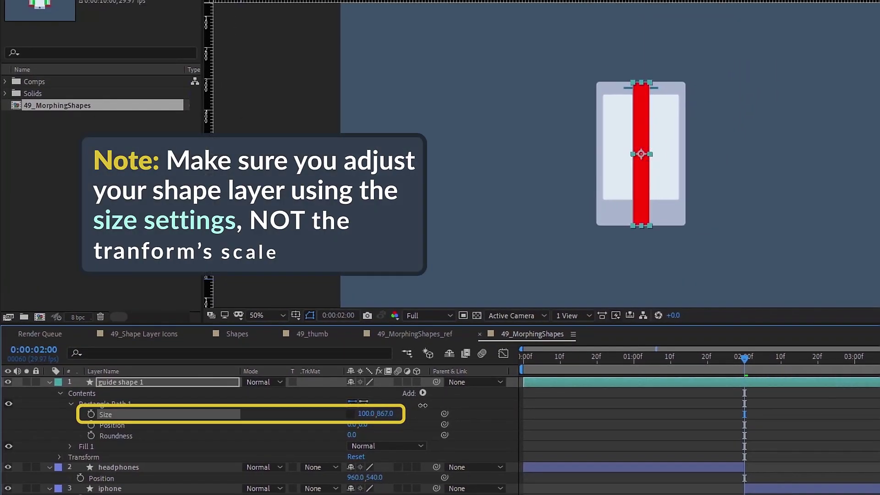
left_click_drag(365, 414, 593, 365)
key("slash")
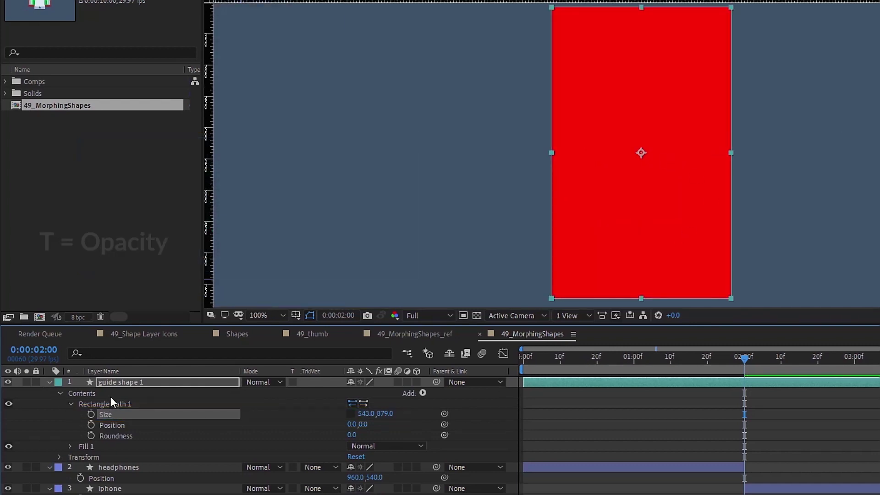
key("t")
left_click_drag(353, 393, 337, 393)
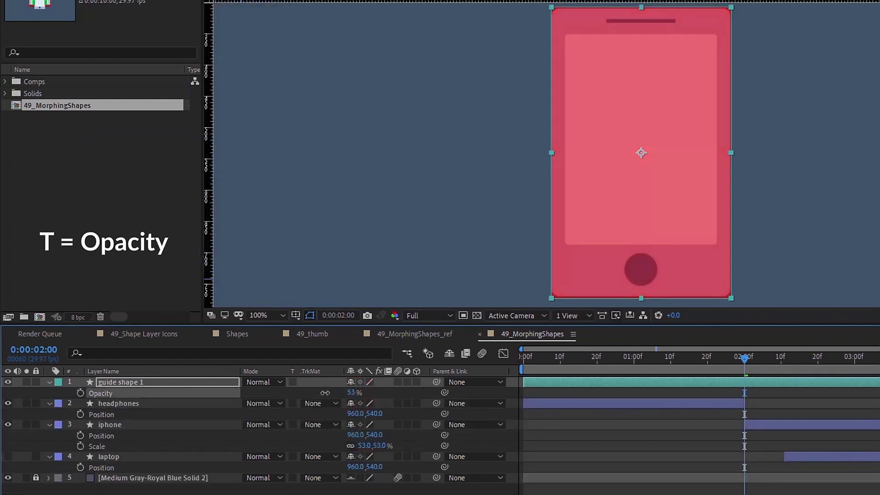
Convert Rectangle Path 1 of guide shape 1 to a Bezier path
left_click(49, 382)
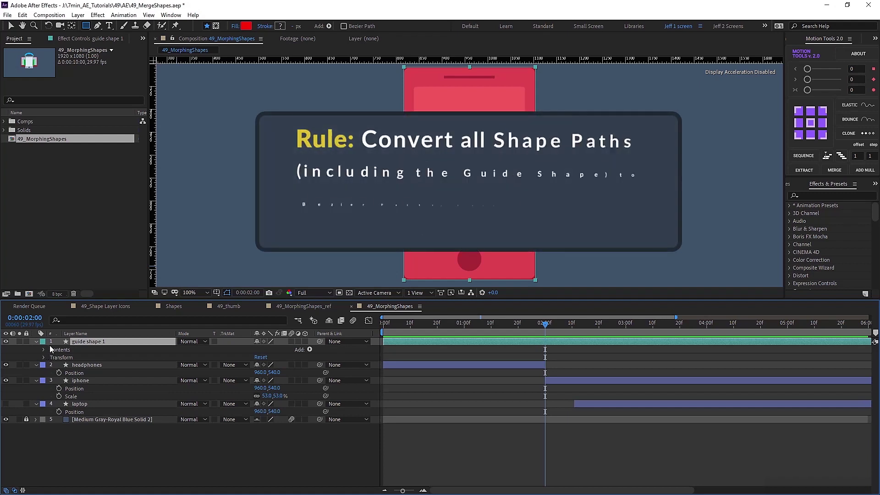
left_click(43, 350)
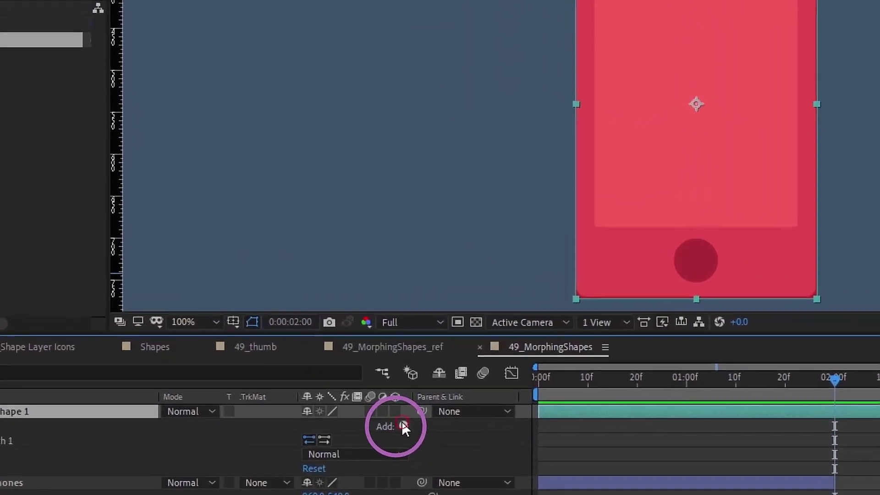
left_click(354, 386)
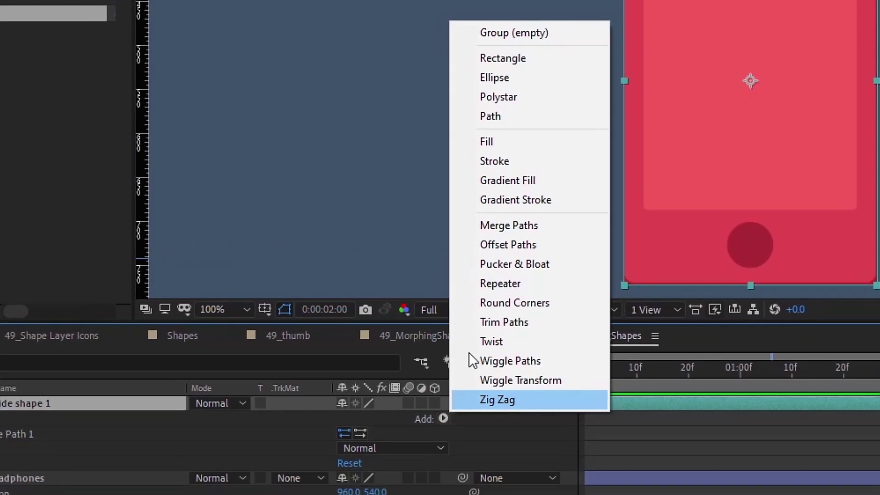
key("Escape")
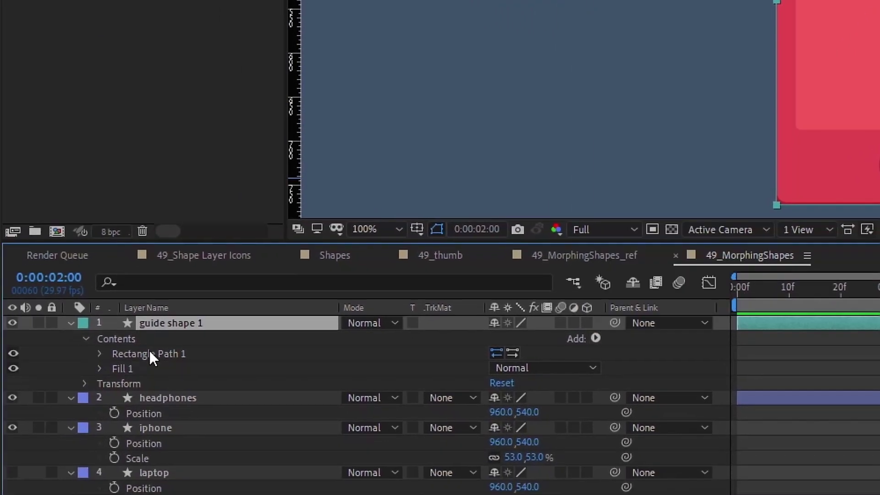
right_click(168, 349)
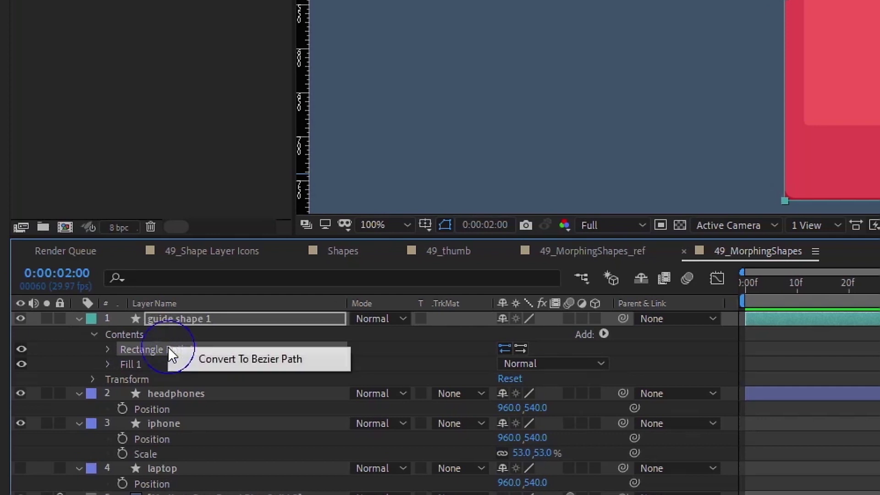
left_click(297, 362)
left_click(141, 349)
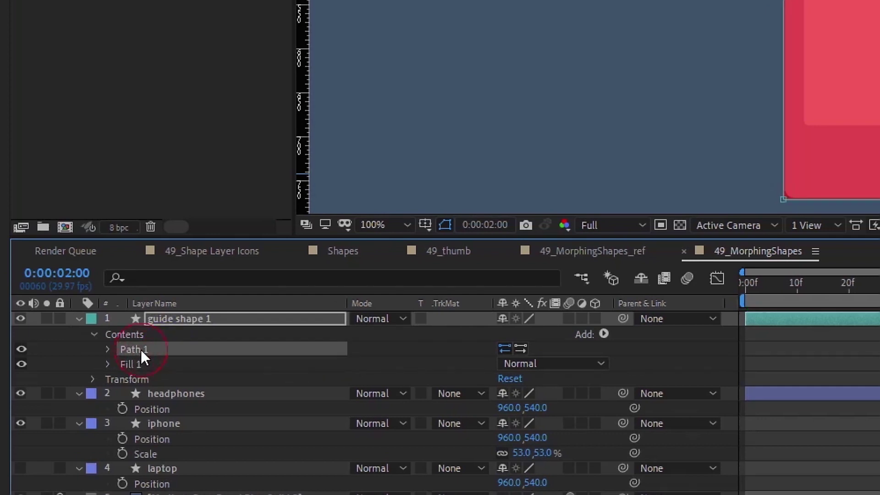
Set a Path keyframe on guide shape 1 at 0:00:02:00 and show only the layer's keyframed properties
left_click(108, 349)
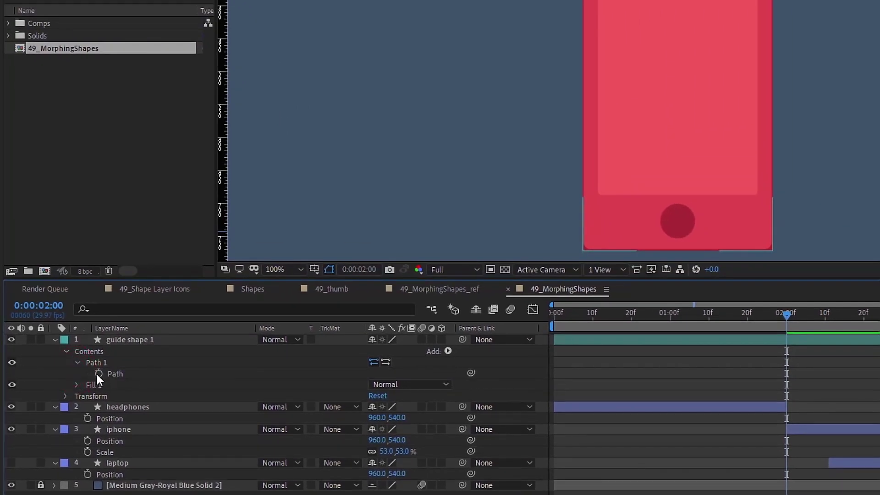
left_click(101, 373)
left_click(139, 338)
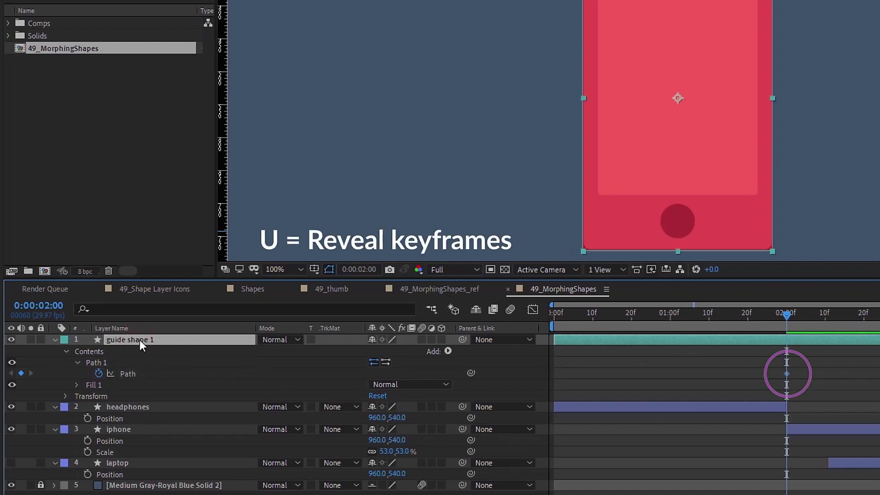
key("u")
Toggle the visibility of guide shape 1 to compare it with the phone, leaving the layer hidden
left_click(12, 340)
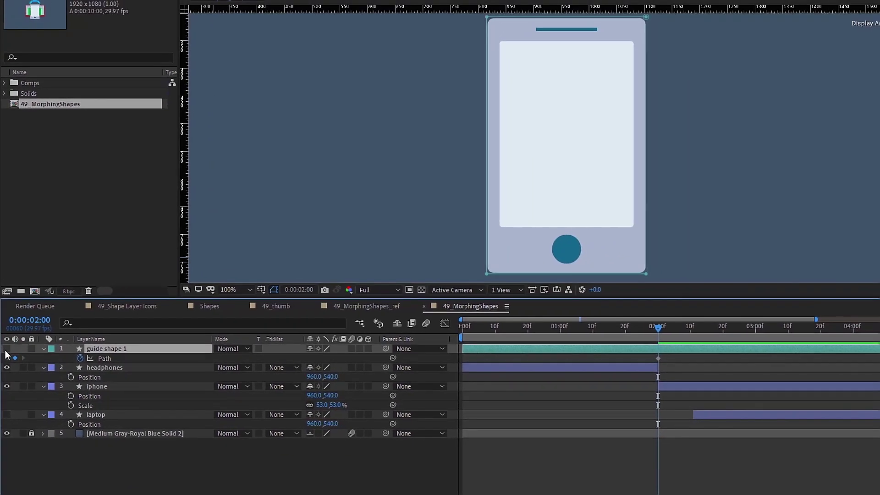
left_click(6, 349)
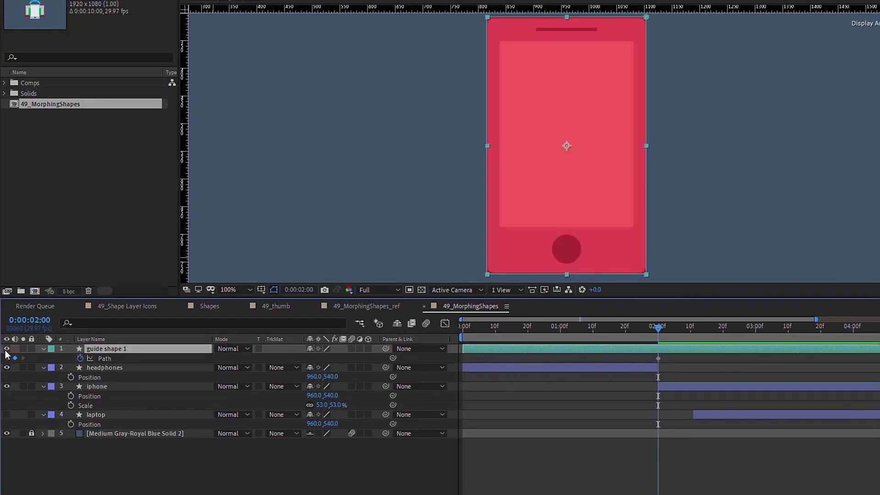
left_click(6, 349)
Go to 0:00:01:00 and convert both rectangle paths of the headphones' ear piece group to Bezier paths
left_click(80, 370)
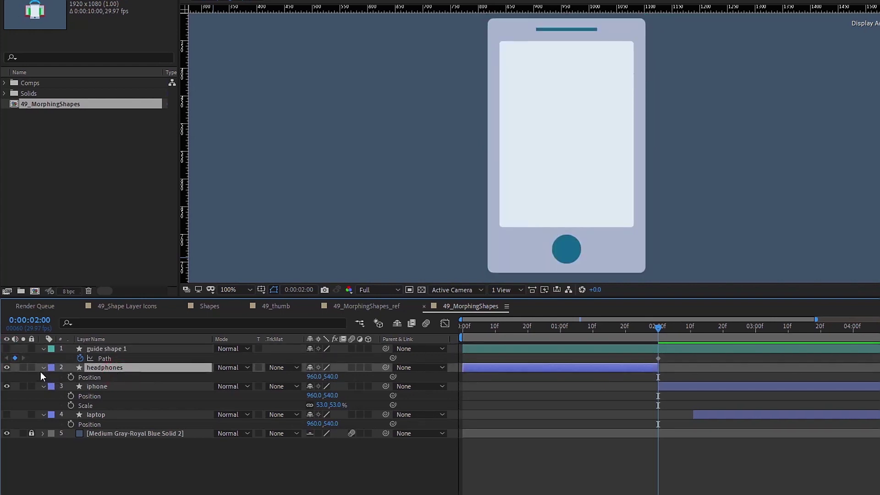
left_click_drag(604, 327, 559, 326)
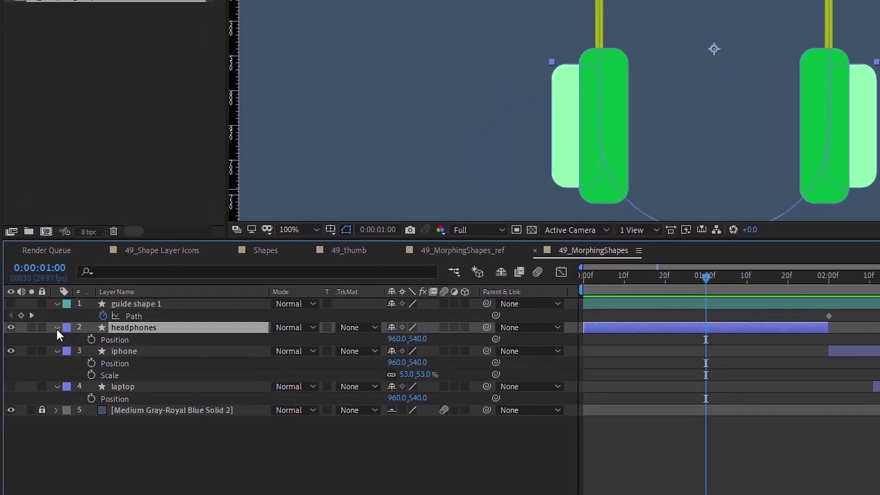
left_click(44, 367)
left_click(52, 386)
left_click(72, 340)
left_click(73, 328)
left_click(108, 341)
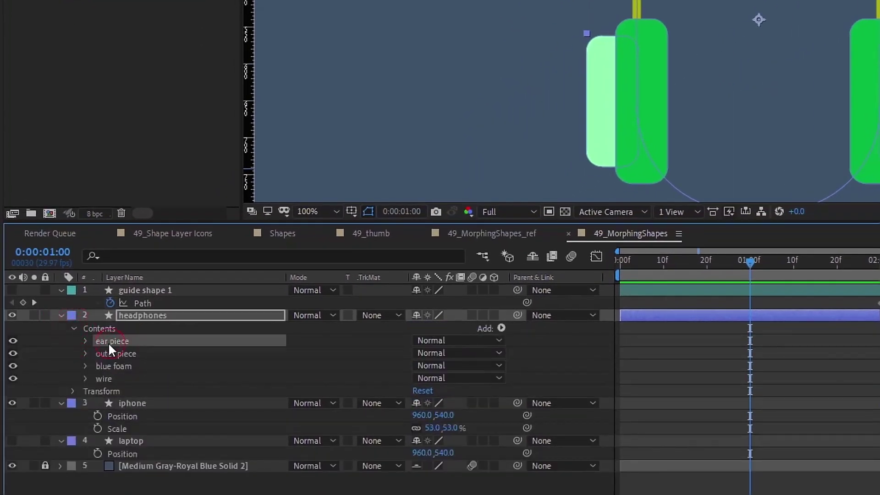
left_click(84, 340)
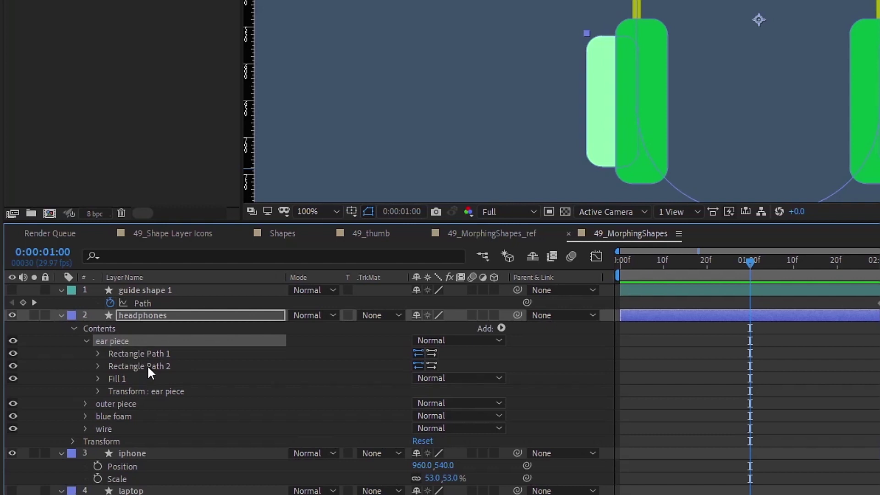
right_click(157, 352)
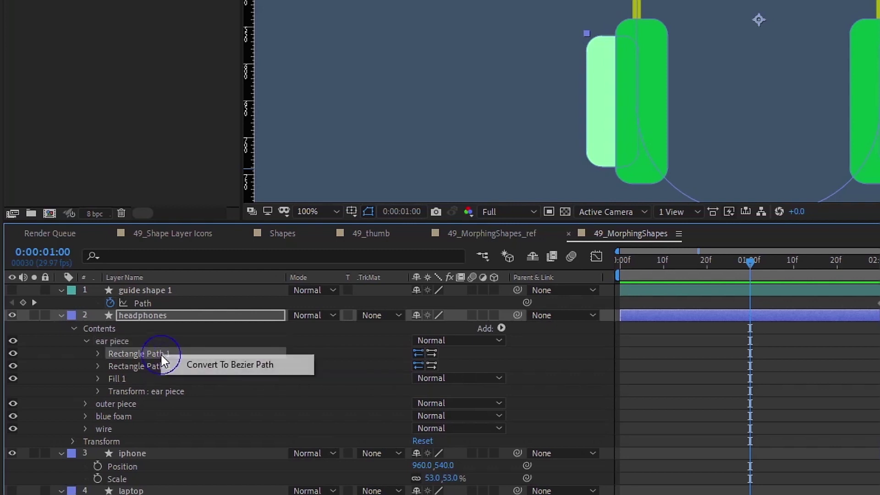
left_click(200, 363)
right_click(133, 367)
left_click(164, 382)
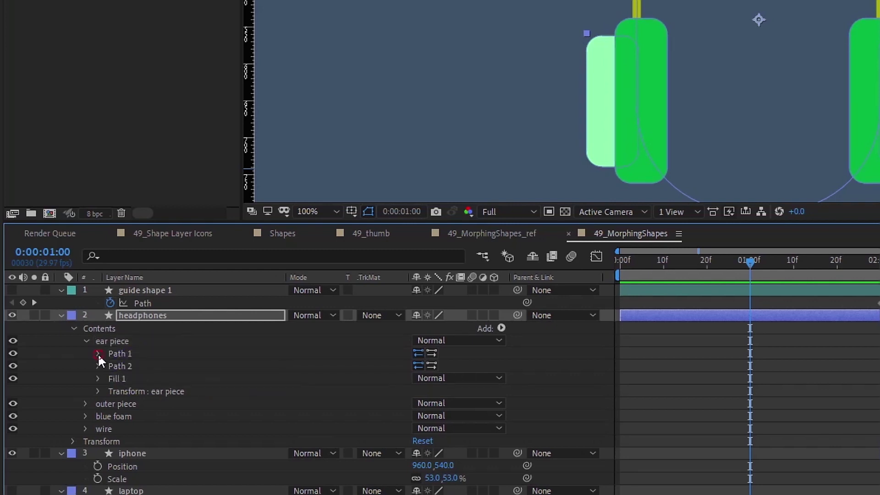
Set Path keyframes at 0:00:01:00 on Path 1 and Path 2 of the headphones' ear piece
left_click(97, 353)
left_click(98, 378)
left_click(122, 366)
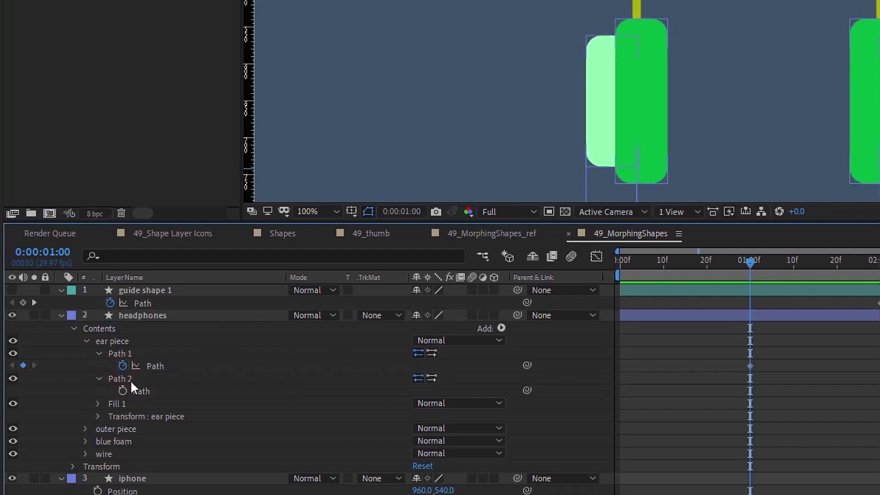
left_click(122, 389)
left_click(87, 340)
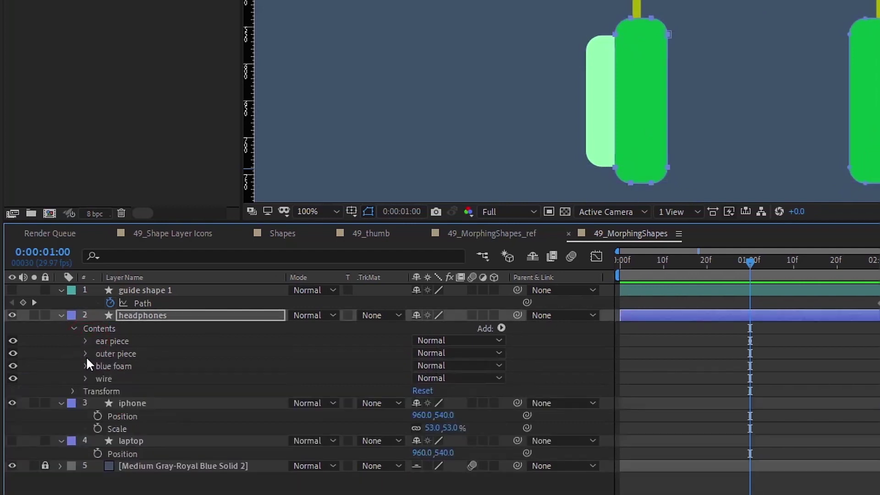
Convert Rectangle Path 1 and Rectangle Path 2 of the headphones' outer piece group to Bezier paths
left_click(87, 353)
left_click(140, 365)
right_click(146, 367)
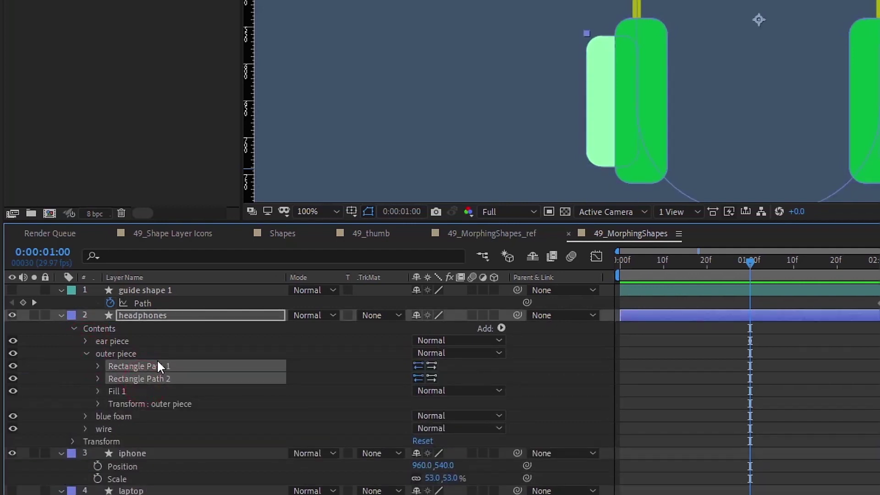
left_click(166, 380)
right_click(133, 378)
left_click(142, 382)
Set Path keyframes at 0:00:01:00 on both paths of the headphones' outer piece
left_click(98, 365)
left_click(122, 378)
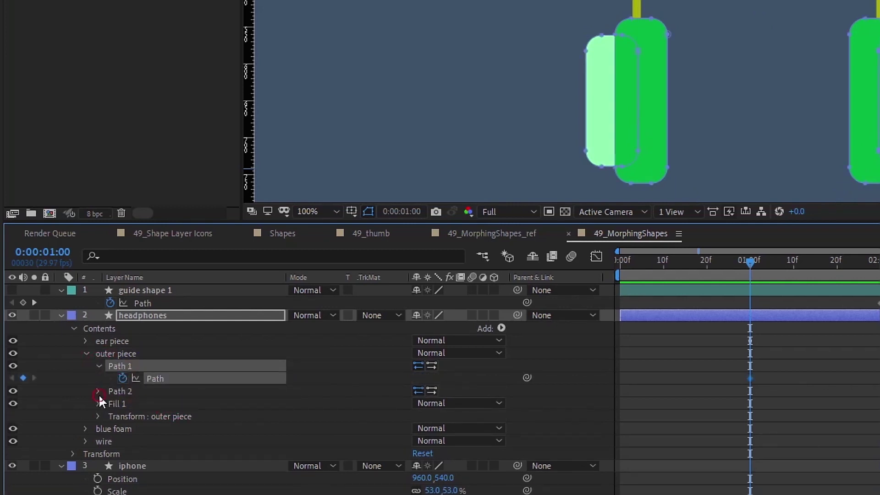
left_click(98, 390)
left_click(123, 403)
left_click(85, 353)
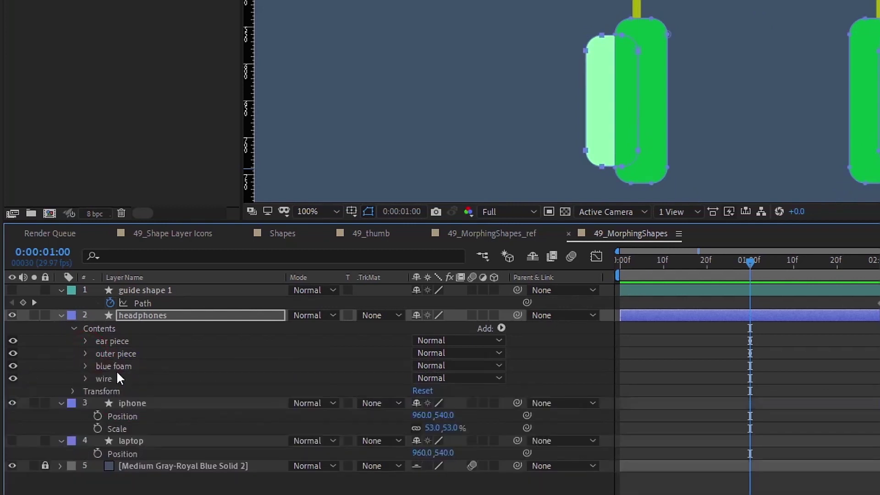
Set a keyframe at 0:00:01:00 on the End value of Trim Paths 1 in the blue foam group
left_click(104, 366)
left_click(86, 365)
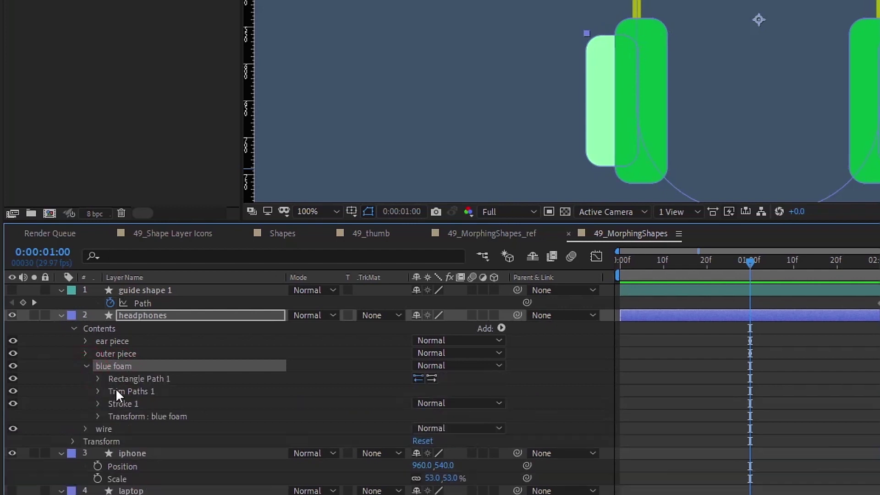
left_click(142, 392)
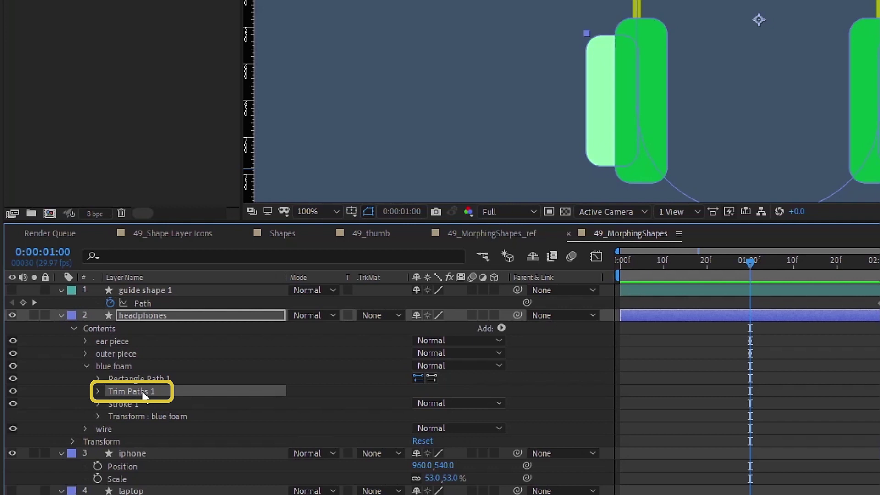
left_click(99, 391)
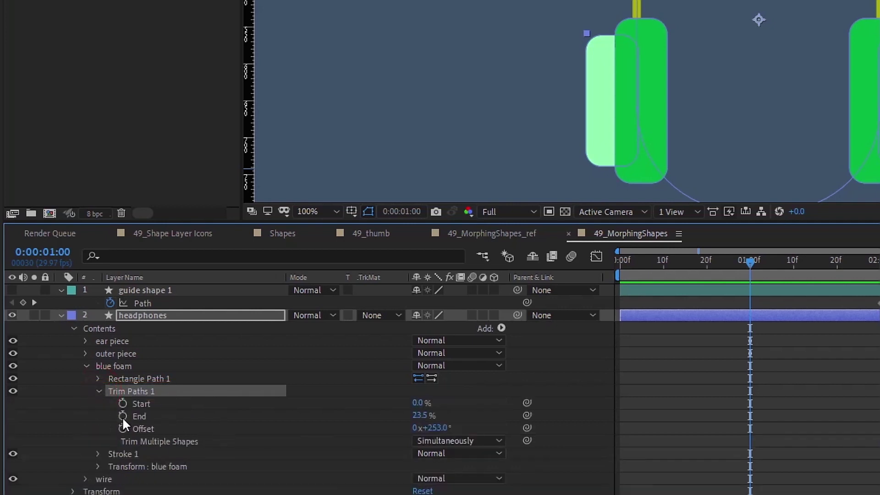
left_click(124, 415)
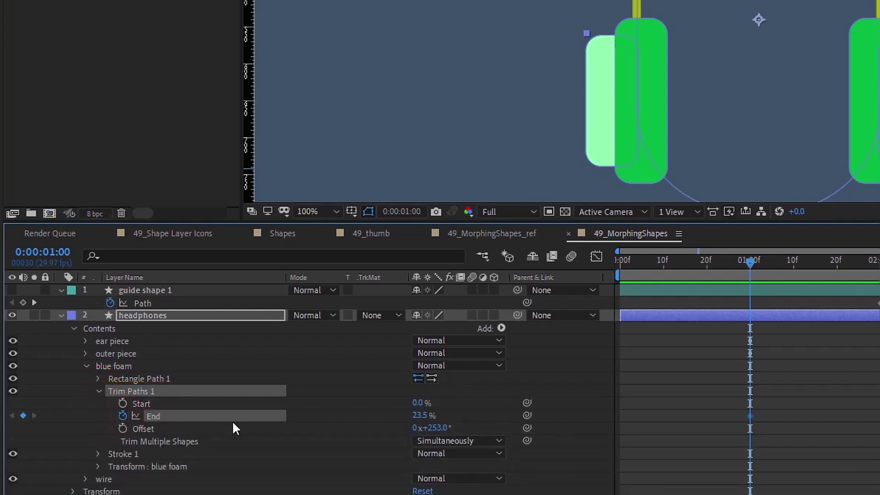
left_click(85, 365)
Set a keyframe at 0:00:01:00 on the End value of Trim Paths 1 in the wire group
left_click(102, 380)
left_click(87, 379)
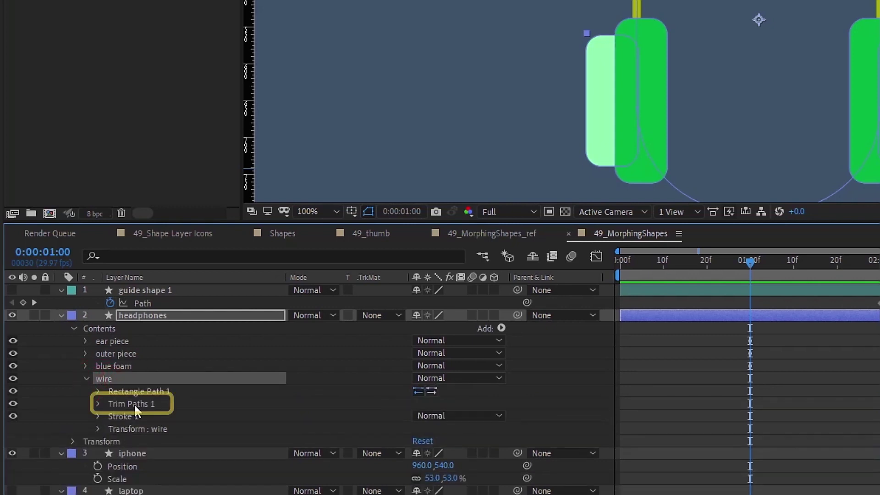
left_click(97, 404)
left_click(122, 428)
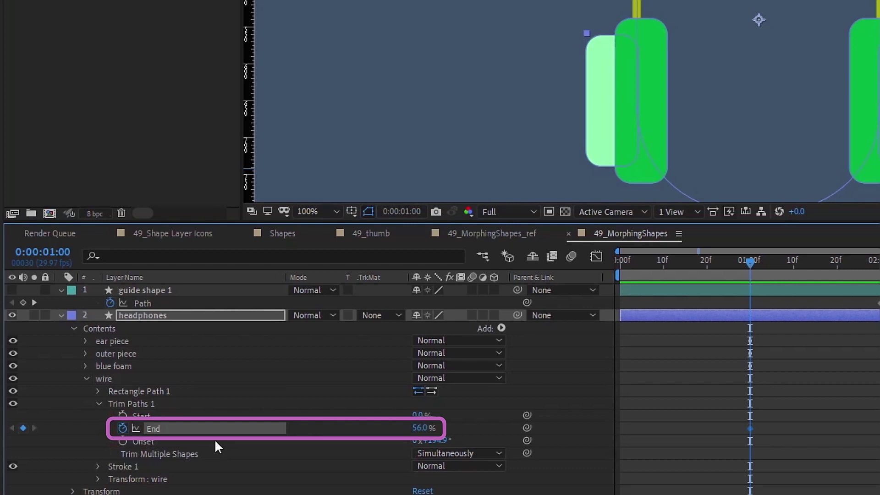
left_click(85, 378)
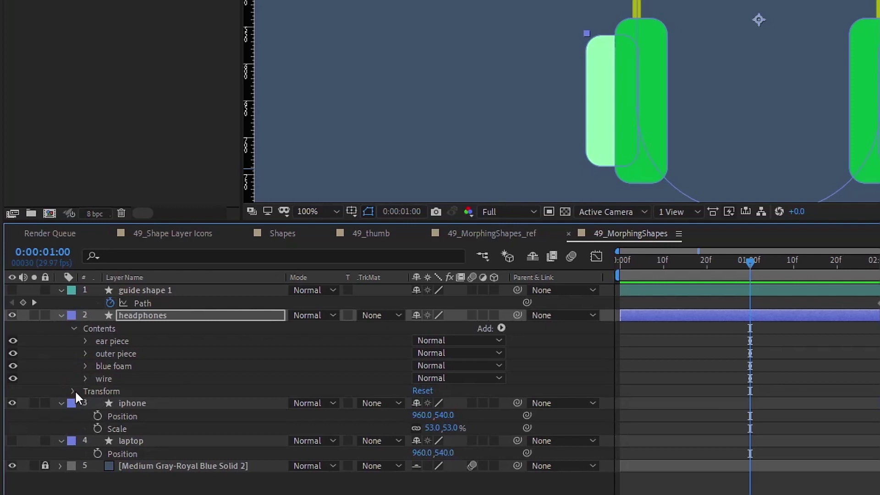
Set Position and Scale keyframes on the headphones layer at 0:00:01:00 and show only its keyframed properties
left_click(73, 390)
left_click(97, 415)
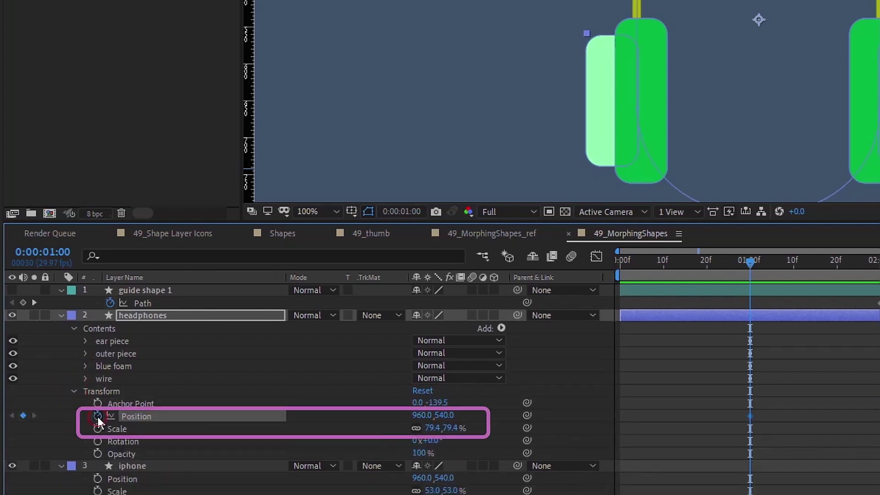
left_click(97, 427)
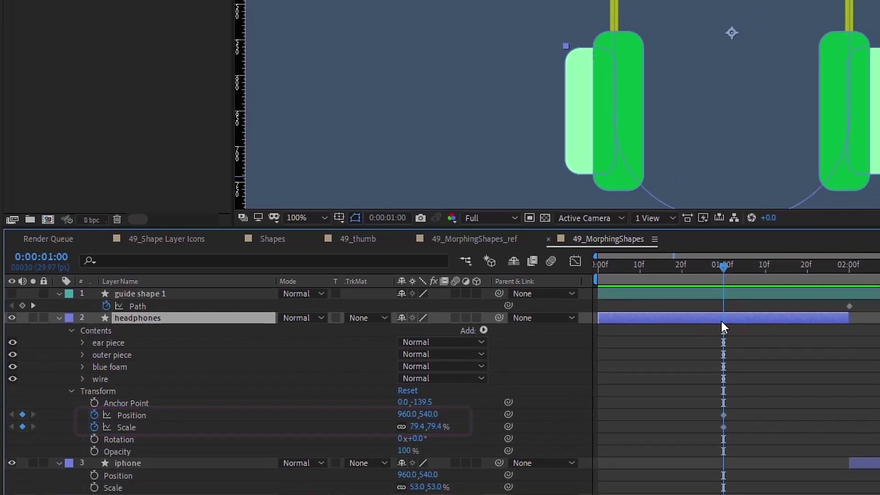
key("u")
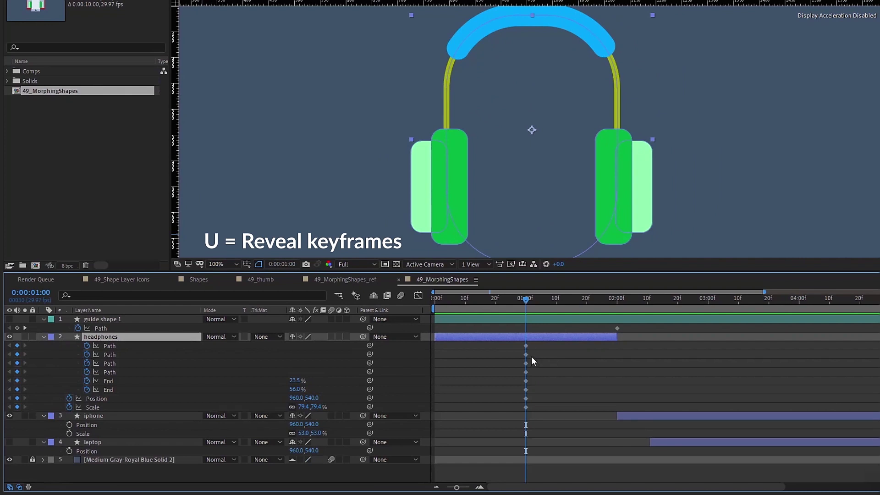
Copy the guide shape's Path keyframe and paste it onto all four headphones Path properties at 0:00:01:29
left_click_drag(539, 342, 515, 410)
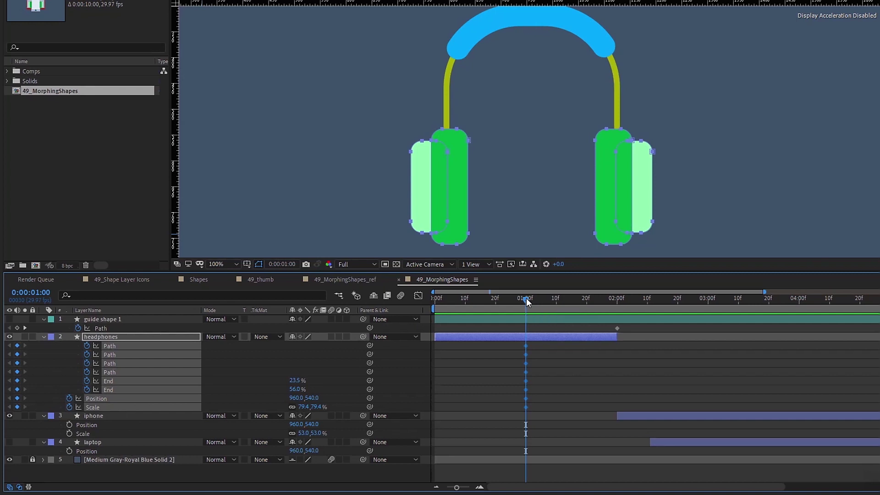
left_click_drag(526, 298, 614, 307)
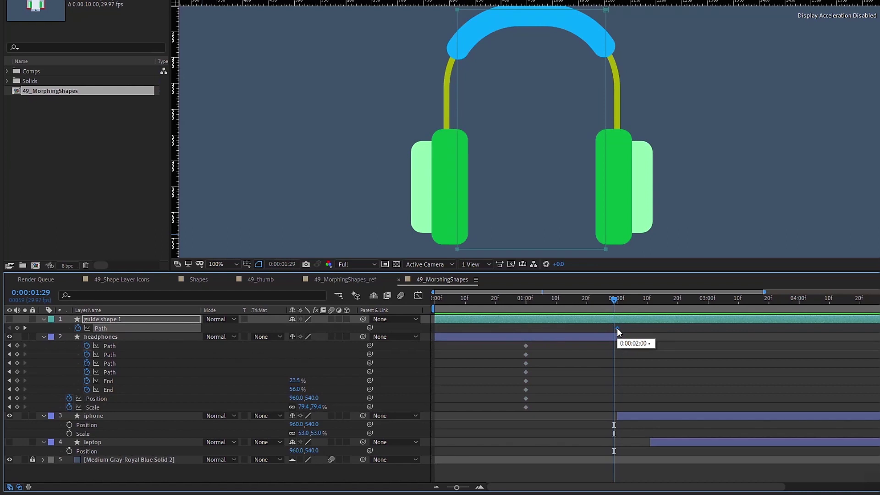
left_click(116, 346)
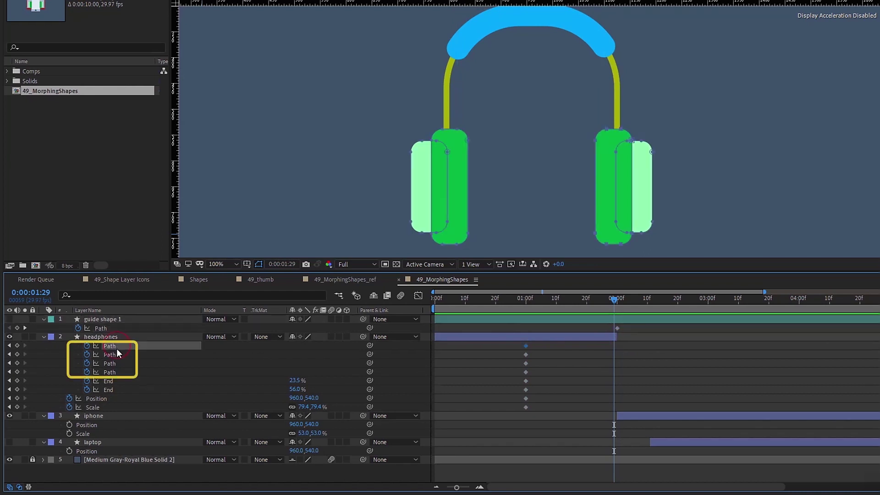
left_click(116, 354, "shift")
left_click(117, 363, "shift")
left_click(119, 372, "shift")
key("ctrl+v")
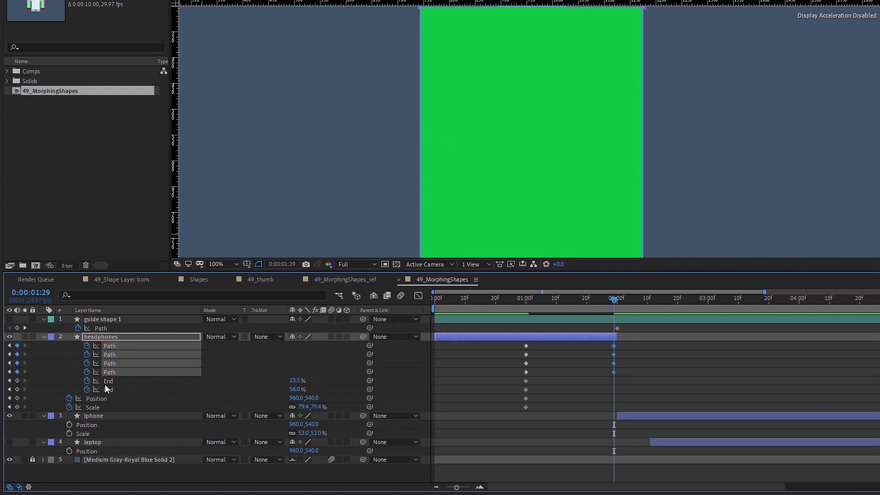
Set both Trim Paths End values of the headphones to 0% at 0:00:01:29 and check the morph around that time
type("0")
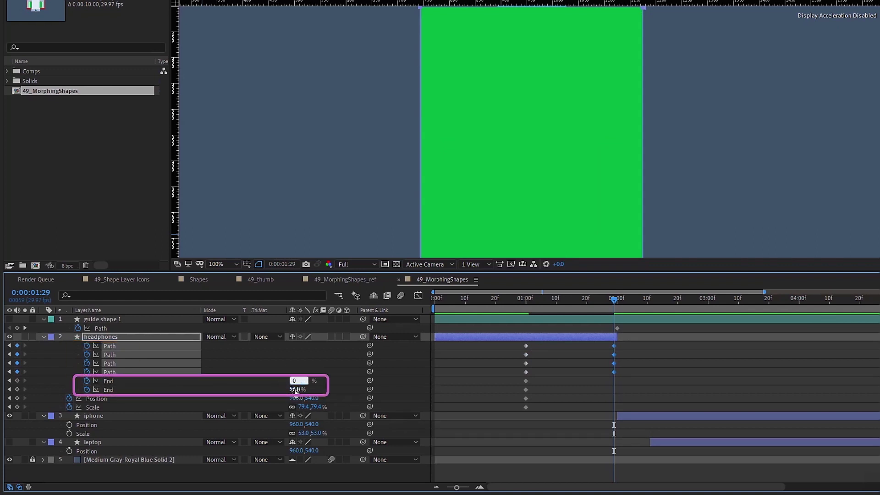
left_click(297, 390)
type("0")
key("Return")
key("comma")
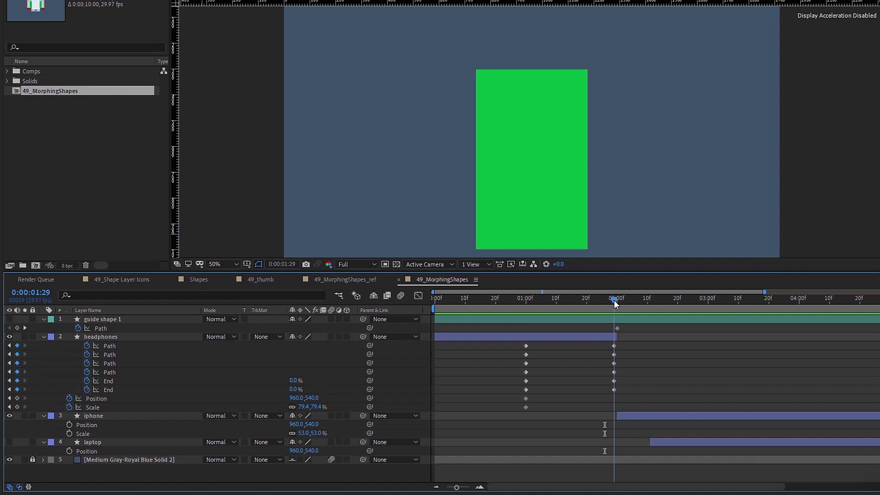
left_click_drag(615, 303, 610, 296)
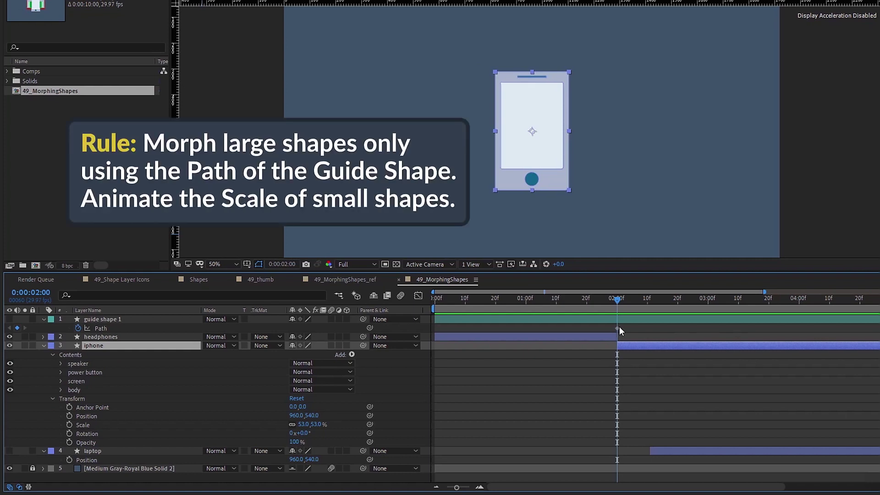
Set a Scale keyframe at 0:00:02:00 on the transform of the iphone's speaker group
left_click(618, 328)
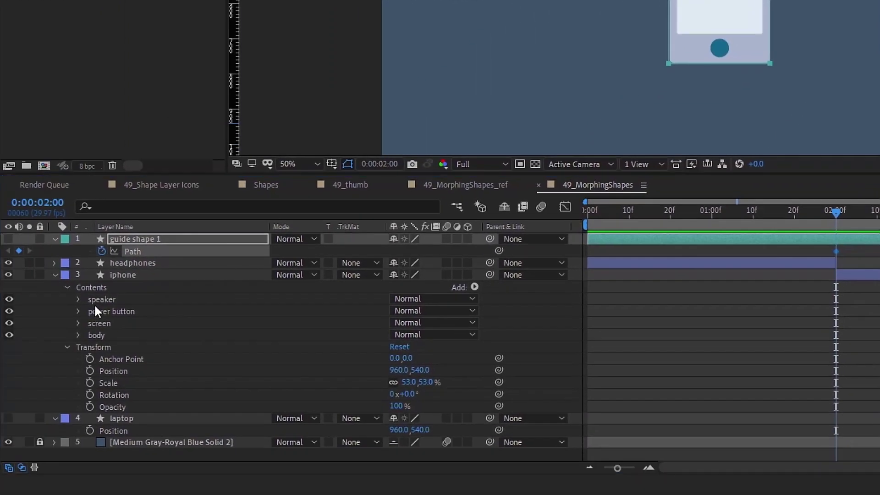
left_click(87, 299)
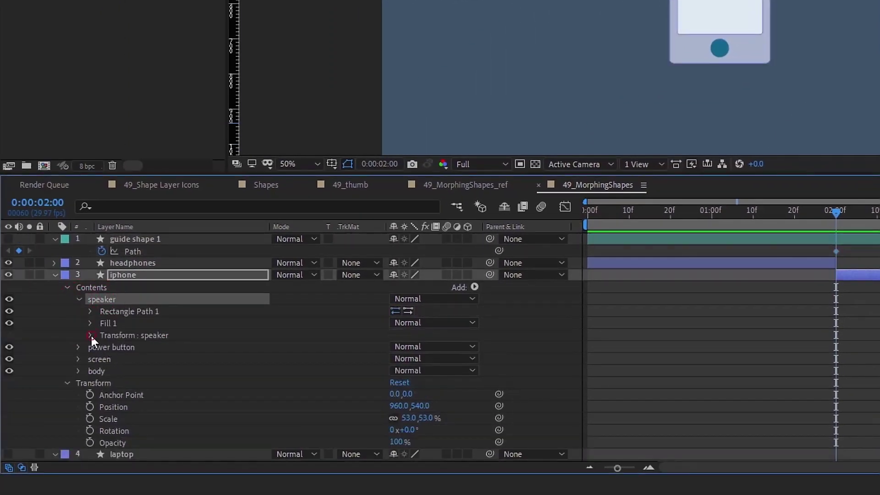
left_click(90, 335)
left_click(114, 370)
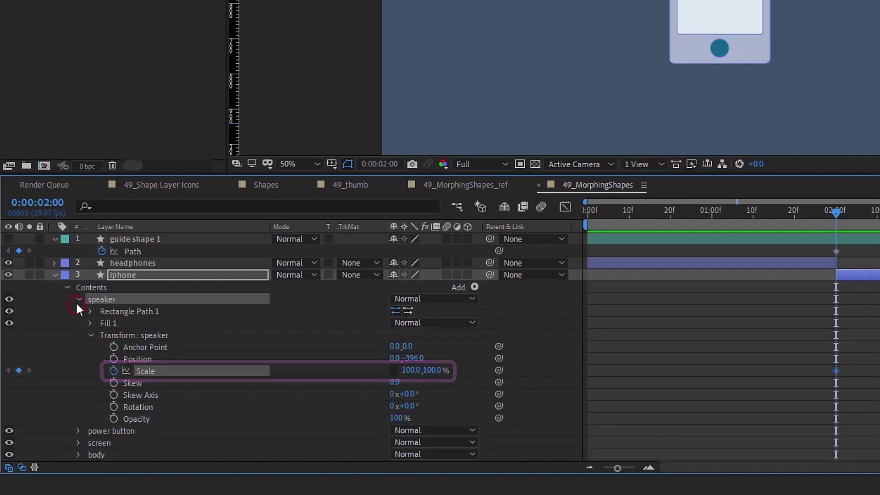
left_click(79, 299)
Set a Scale keyframe at 0:00:02:00 on the transform of the iphone's power button group
left_click(79, 311)
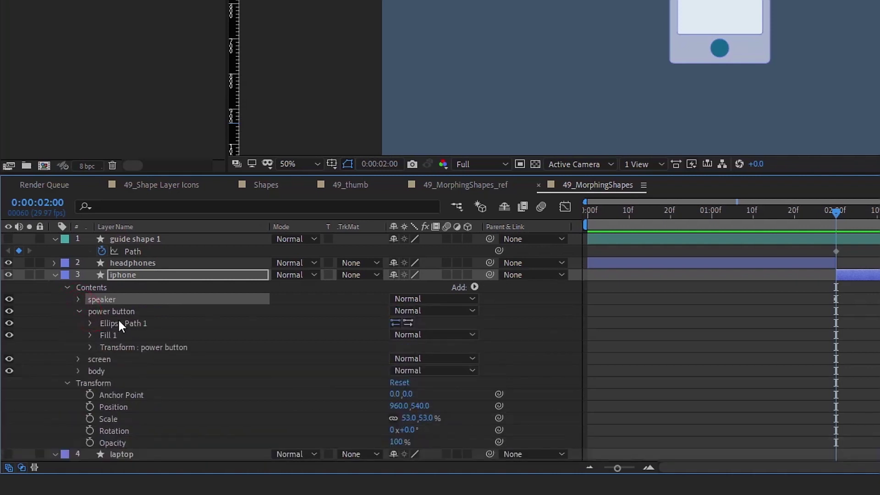
left_click(118, 317)
left_click(91, 347)
left_click(114, 383)
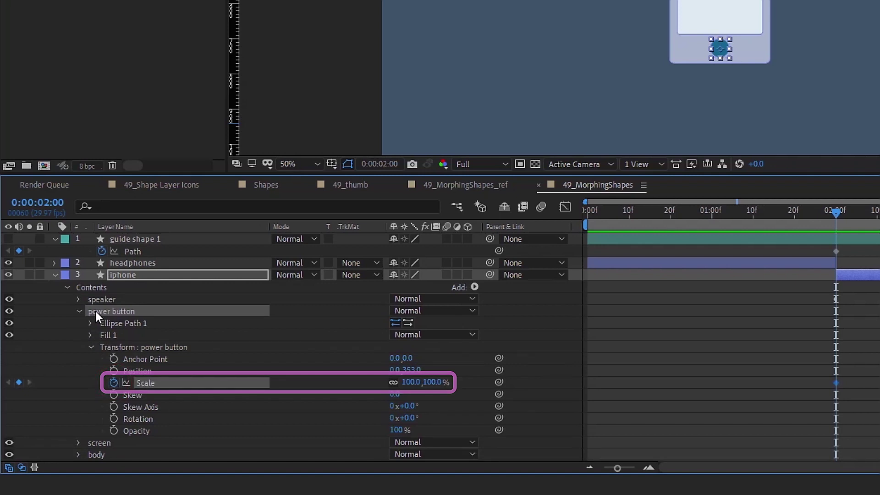
left_click(78, 311)
Convert the iphone screen's Rectangle Path 1 to a Bezier path and set a Path keyframe on it at 0:00:02:00
left_click(82, 323)
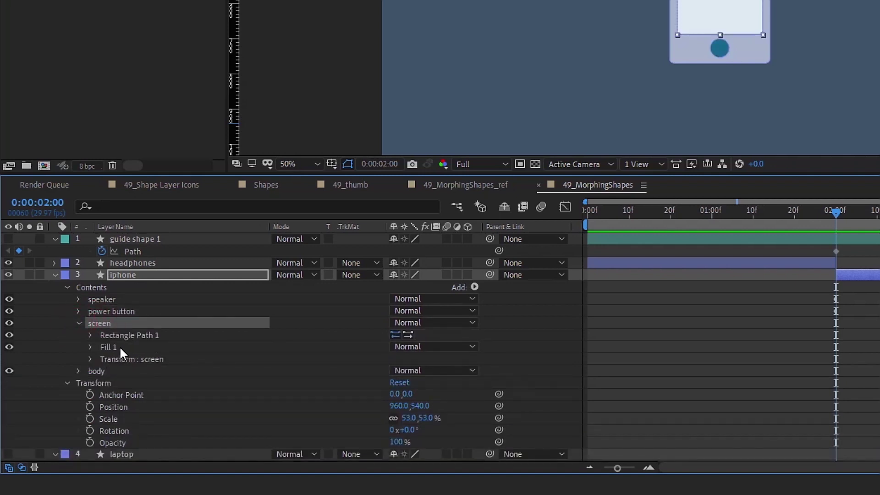
right_click(123, 335)
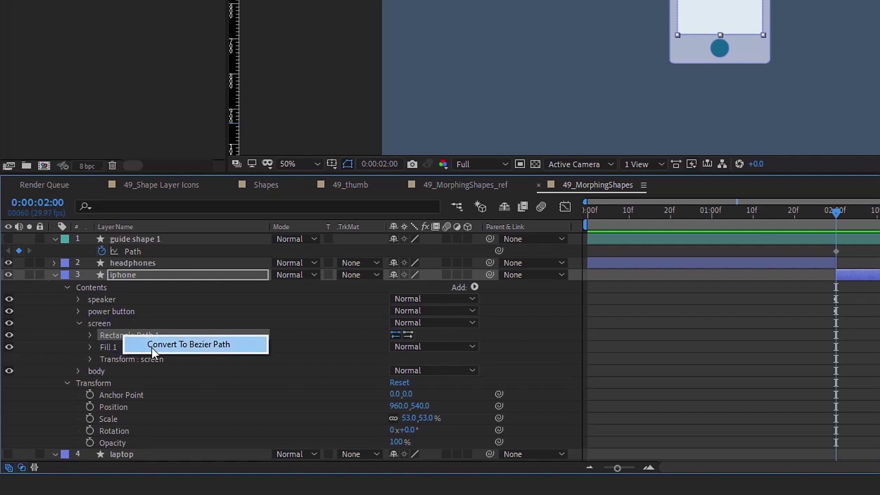
left_click(184, 349)
left_click(91, 335)
left_click(113, 346)
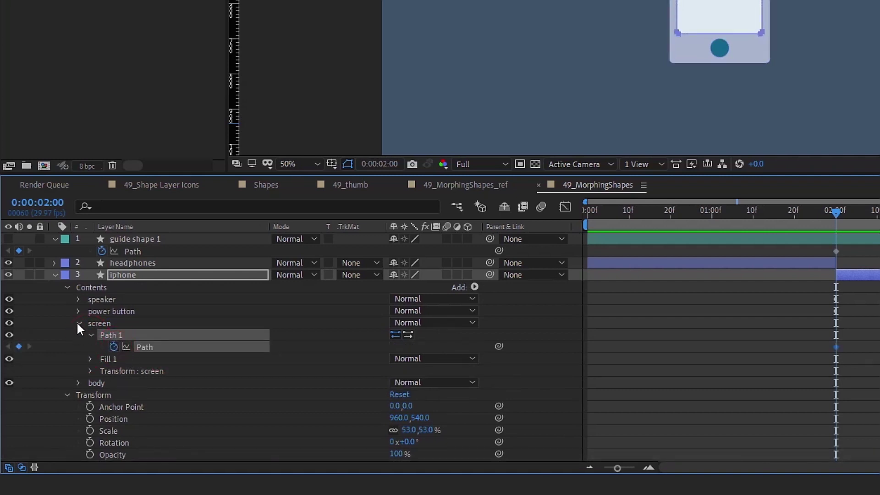
left_click(79, 323)
Convert the iphone body's rectangle to a Bezier path and set a Path keyframe on it at 0:00:02:00
left_click(79, 334)
right_click(121, 347)
left_click(207, 355)
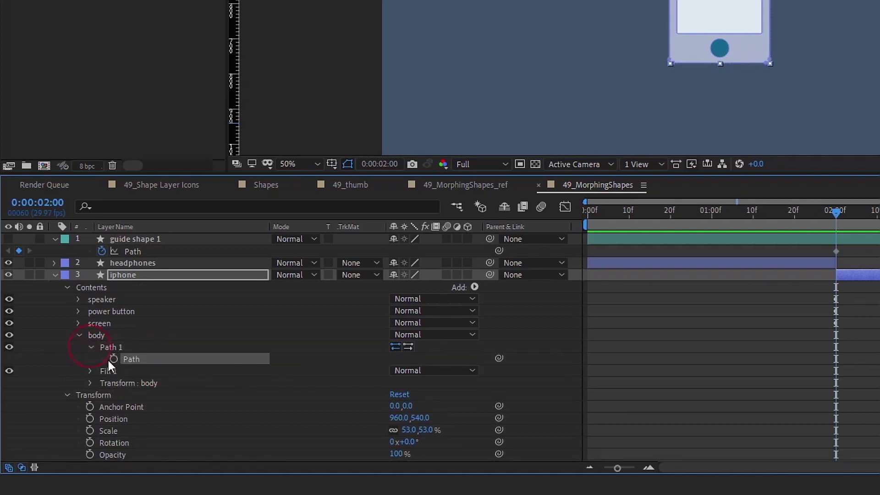
left_click(114, 358)
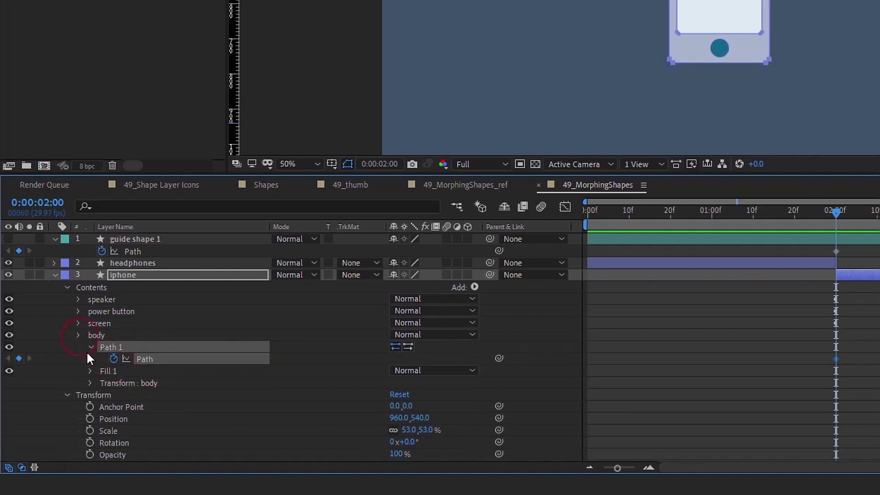
left_click(79, 335)
Set Position and Scale keyframes on the iphone layer's transform, and move all the iphone keyframes to about 0:00:02:23
left_click(90, 370)
left_click(90, 382)
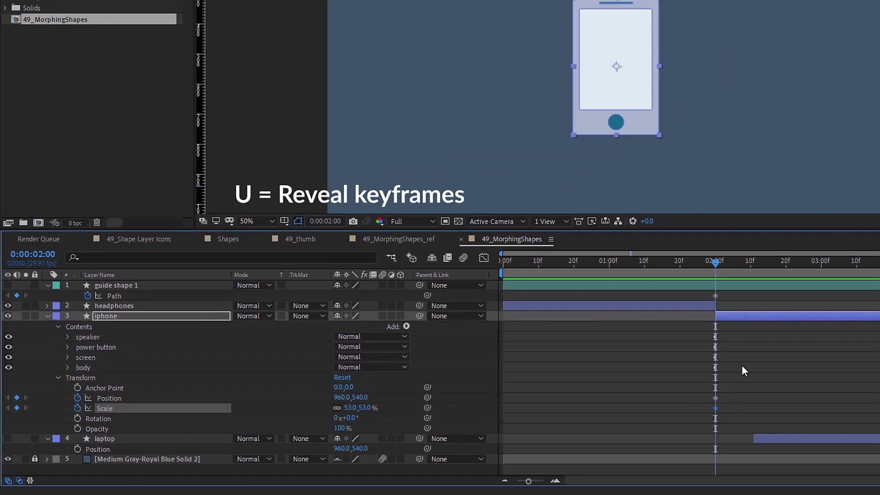
key("u")
left_click_drag(736, 336, 796, 338)
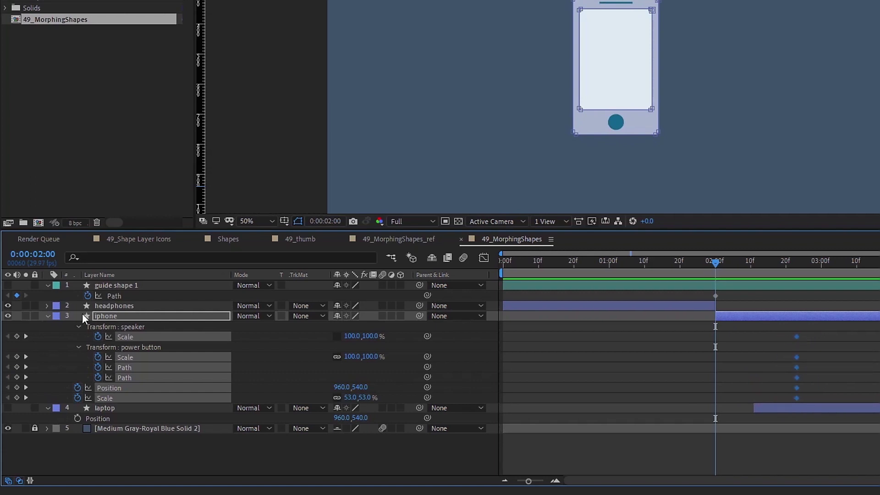
Copy the guide shape's Path keyframe and paste it onto both iphone Path properties at 0:00:02:00
left_click(122, 285)
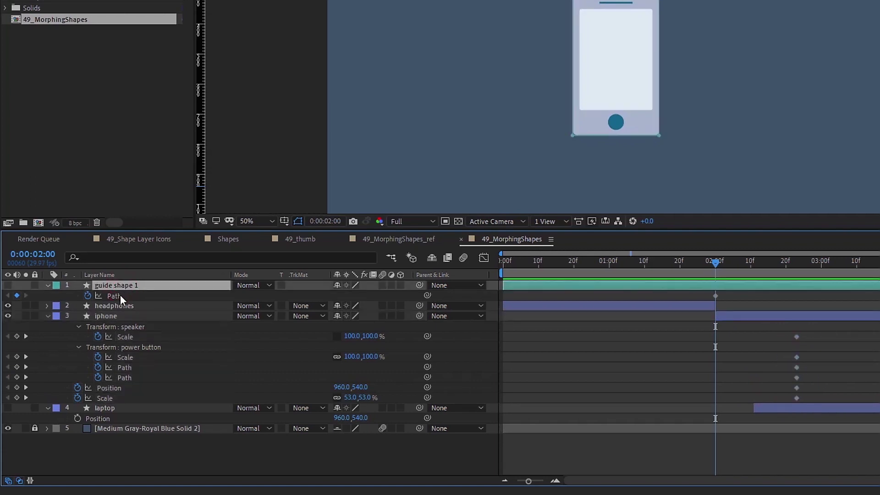
left_click(715, 296)
left_click(128, 367)
left_click(128, 377, "shift")
key("ctrl+v")
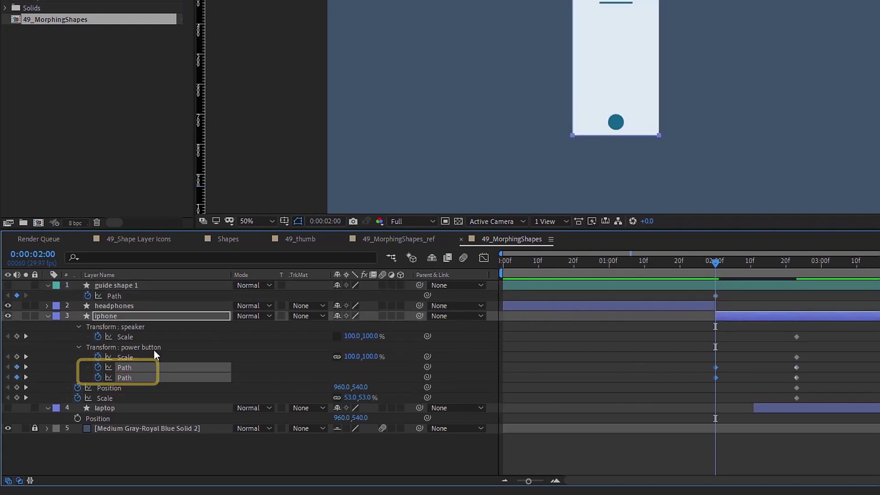
Set the Scale of the iphone's speaker and power button to 0% at 0:00:02:00 and check the transition
left_click(132, 328)
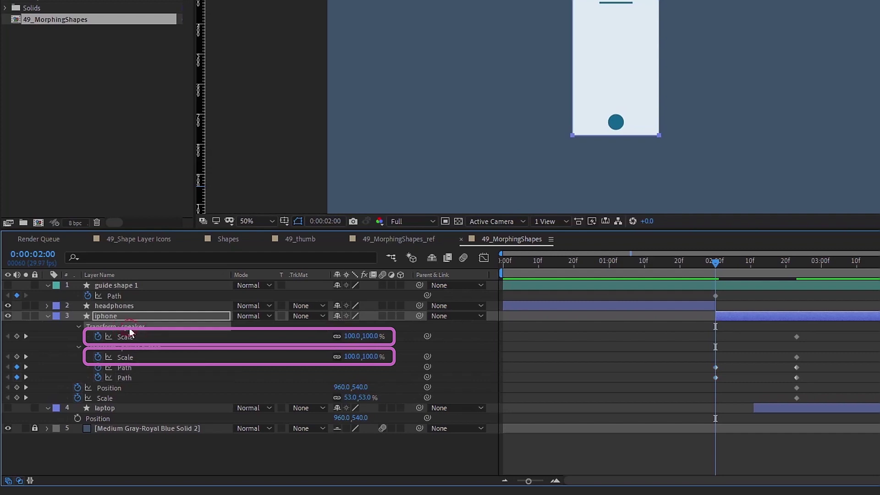
left_click(352, 337)
type("0")
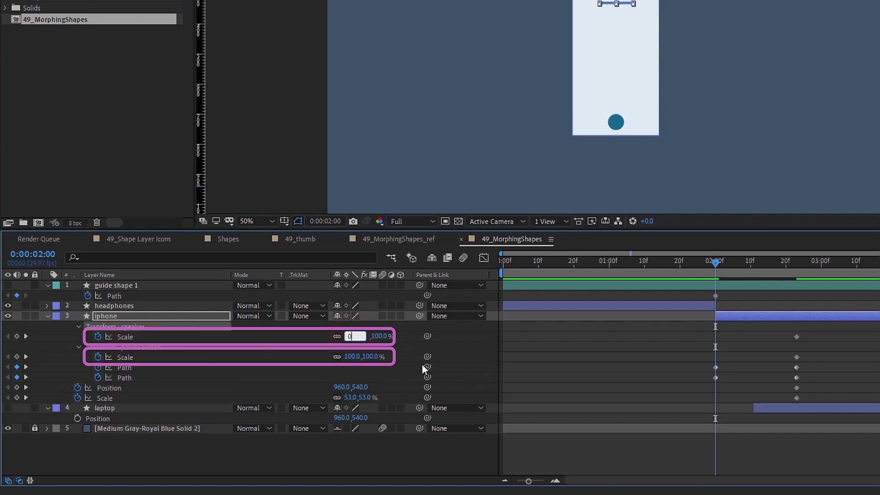
left_click(360, 356)
type("0")
left_click(624, 349)
left_click(619, 265)
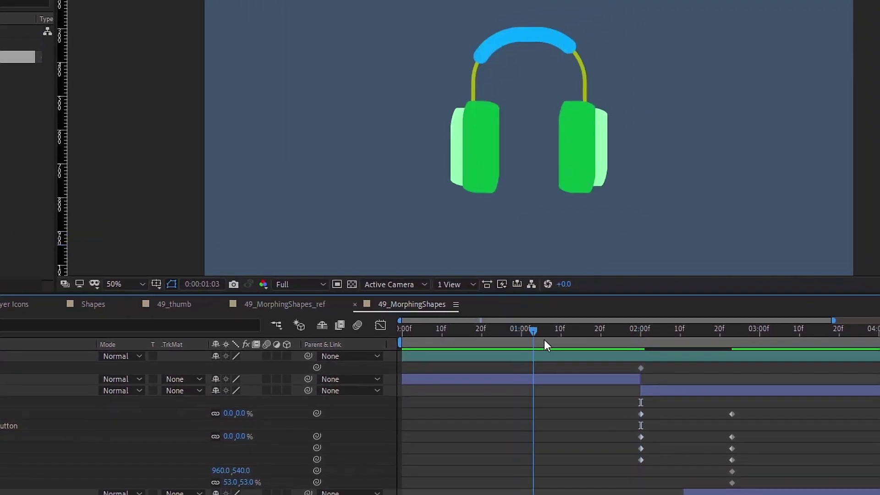
left_click_drag(544, 346, 642, 326)
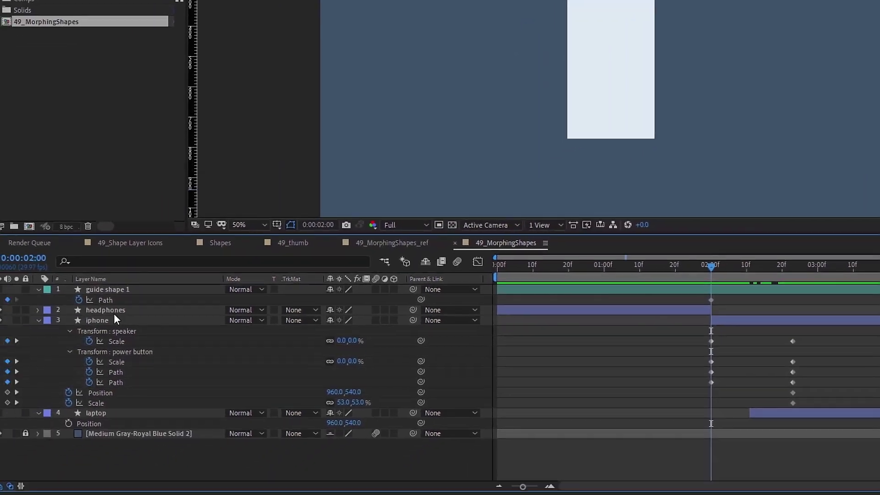
Reveal the headphones keyframes and set the layer's Scale to 53% at 0:00:01:29 to match the iphone
left_click(76, 382)
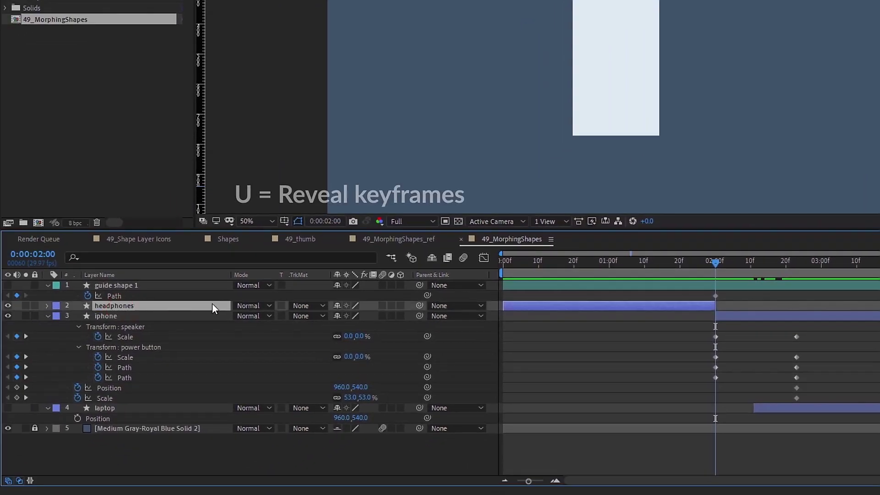
key("u")
left_click_drag(717, 262, 713, 262)
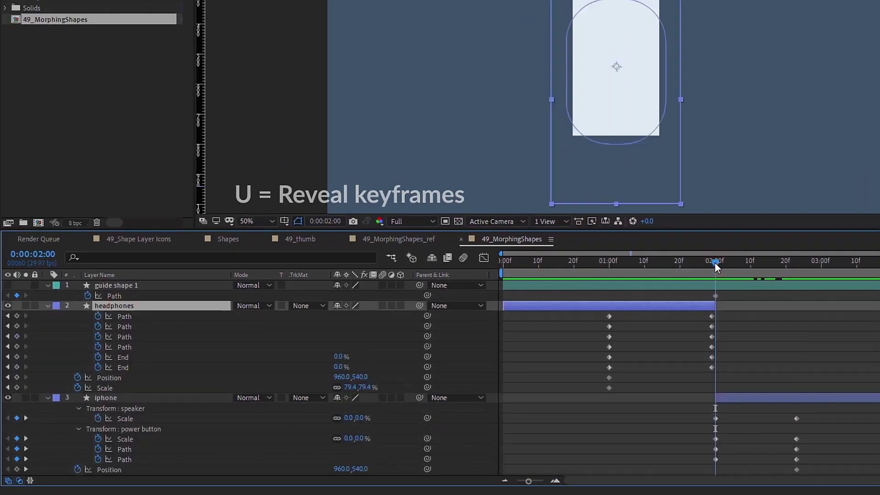
left_click(109, 377)
scroll(128, 402, "down", 2)
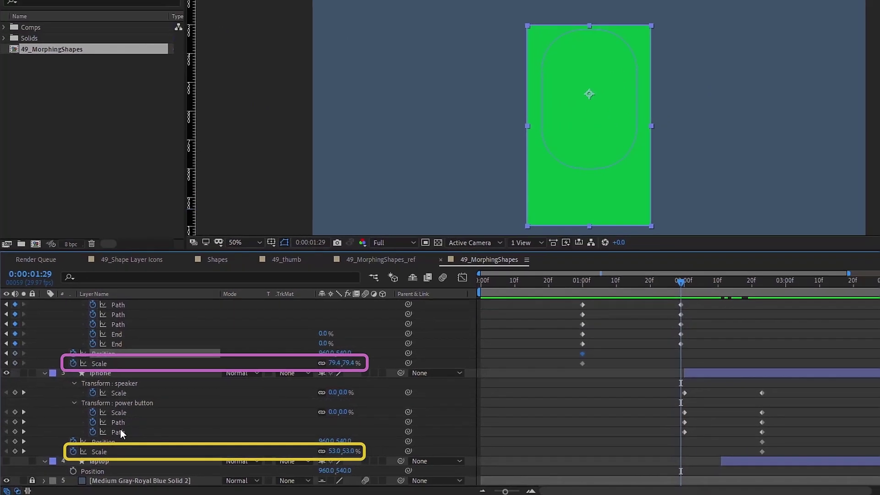
left_click_drag(583, 285, 683, 284)
left_click(333, 362)
type("53")
key("Return")
mouse_move(581, 281)
left_mouse_down()
mouse_move(705, 279)
mouse_move(681, 277)
mouse_move(682, 270)
left_mouse_up()
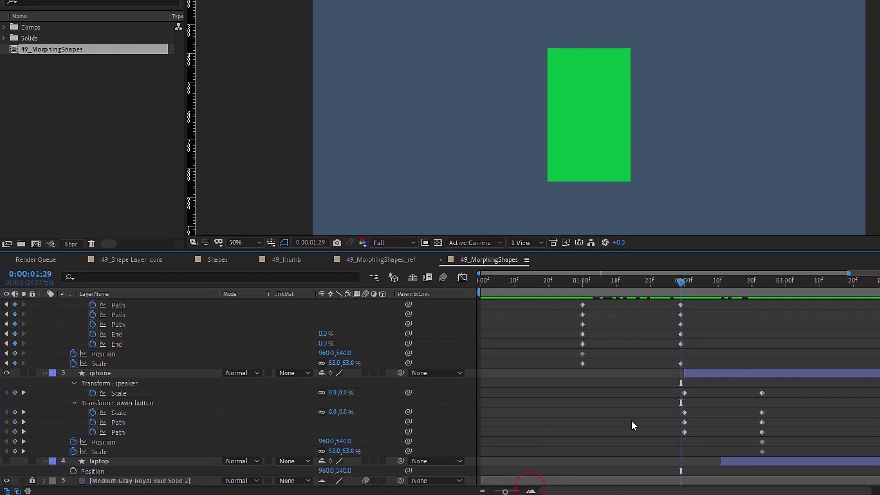
Extend the start of the iphone layer back to 0:00:01:29
key("equal")
key("equal")
key("equal")
scroll(580, 473, "up", 3)
left_click(690, 400)
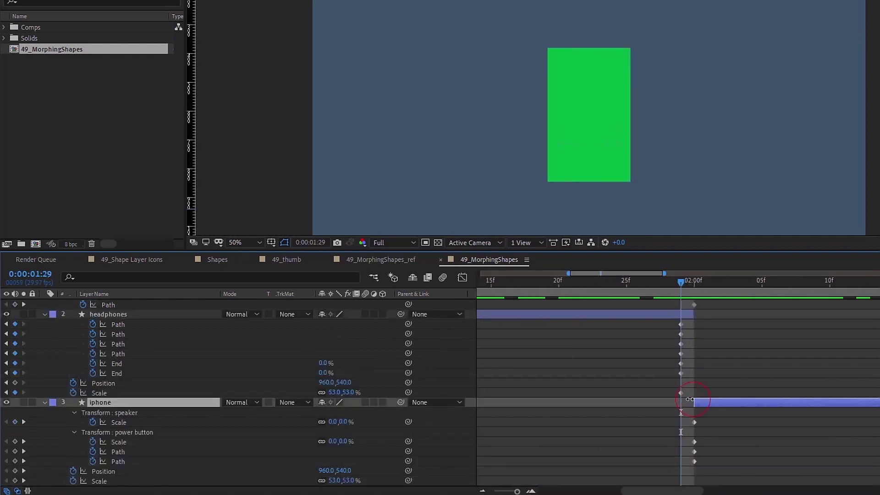
left_click_drag(690, 400, 681, 400)
key("ctrl+v")
key("ctrl+z")
Set the headphones layer's Position to 960, 465 at 0:00:01:29 and trim the layer's end to that frame
scroll(359, 399, "up", 2)
left_click_drag(345, 382, 687, 325)
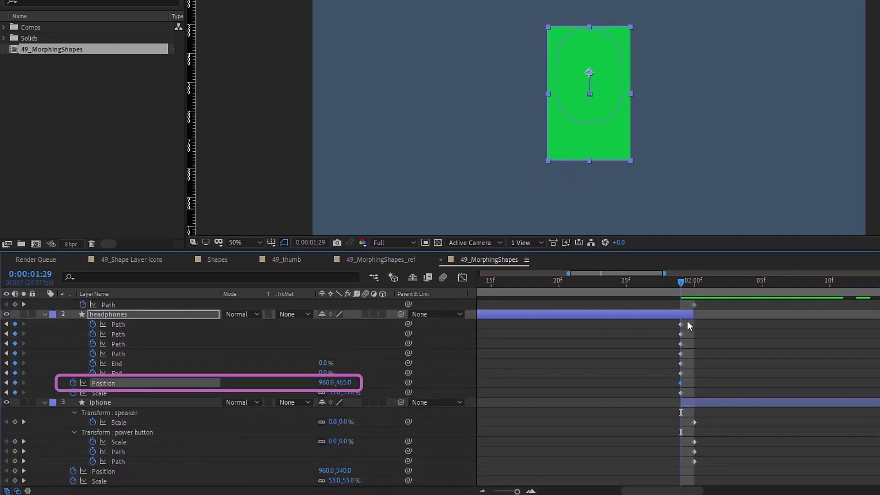
left_click(688, 325)
key("minus")
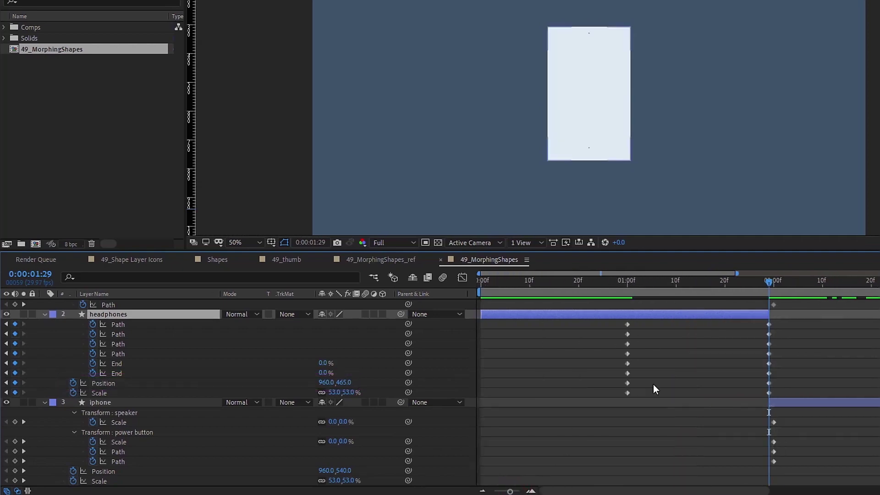
mouse_move(631, 285)
left_mouse_down()
mouse_move(624, 285)
mouse_move(632, 284)
left_mouse_up()
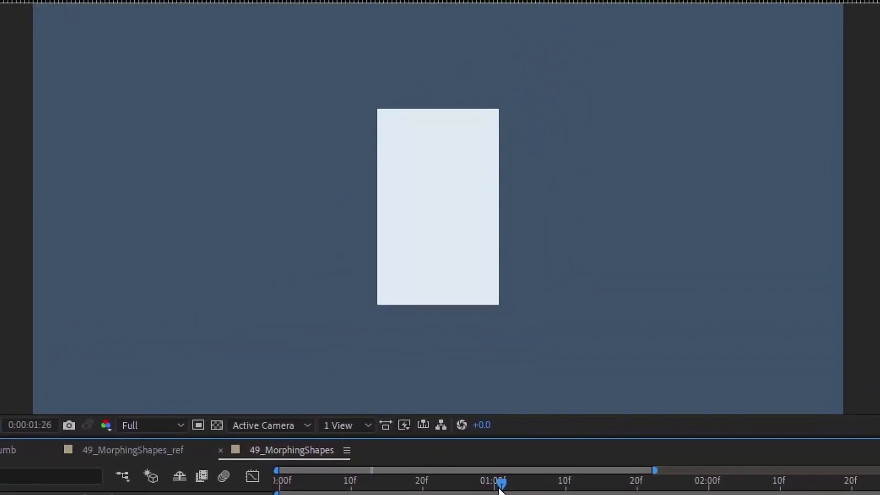
left_click(489, 484)
key("space")
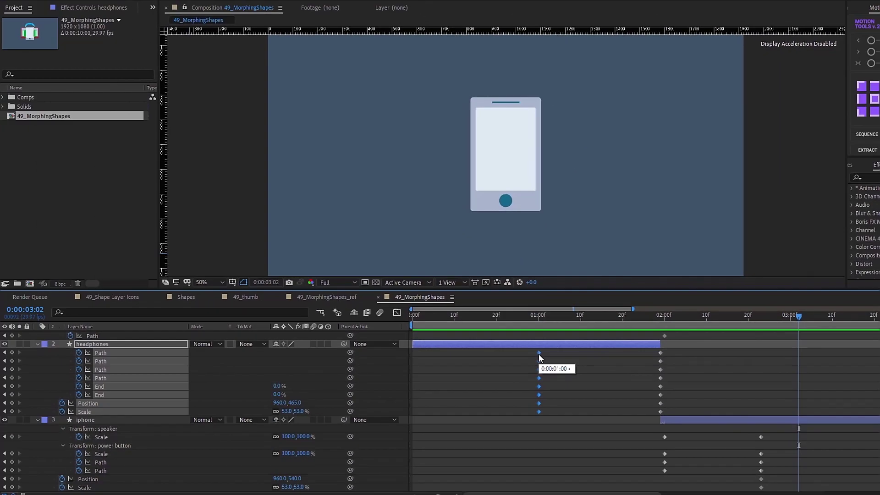
Apply Easy Ease Out to all the headphones keyframes at 0:00:01:00
right_click(537, 353)
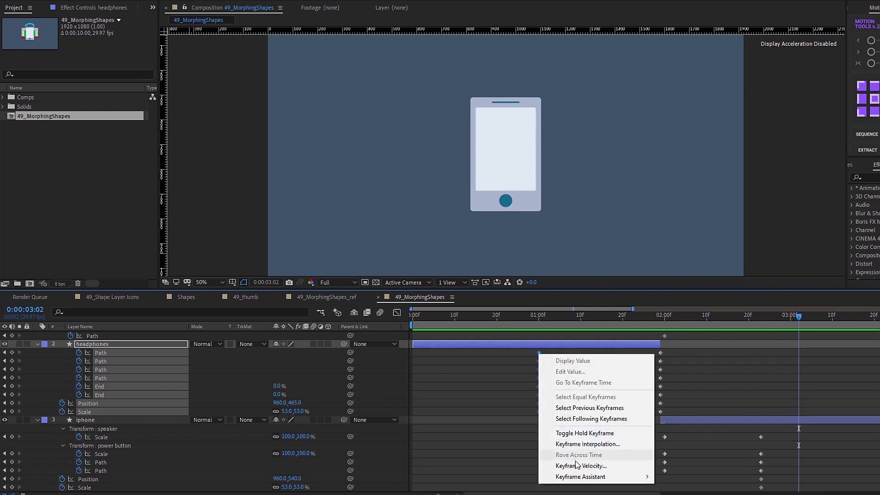
mouse_move(591, 477)
left_click(701, 433)
Lengthen the outgoing influence of the first headphones keyframes in the Graph Editor and move them to 0:00:01:10
key("shift+F3")
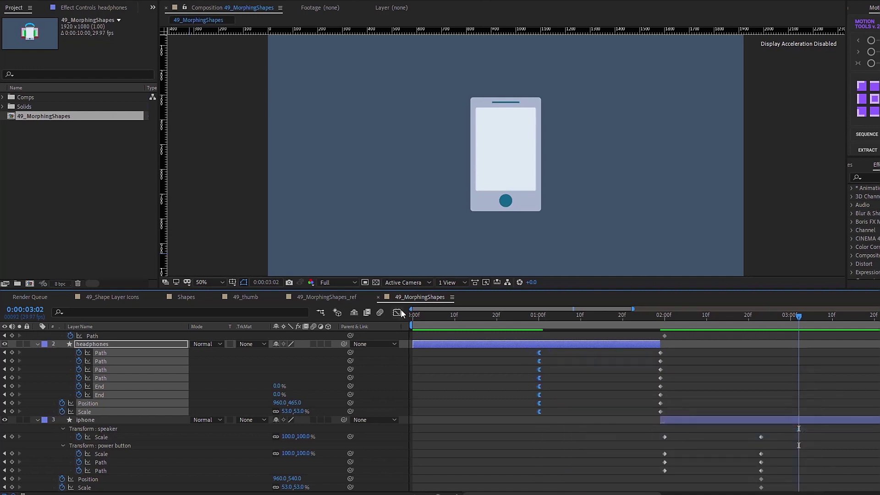
left_click_drag(559, 412, 599, 412)
key("shift+F3")
left_click_drag(540, 352, 580, 353)
Apply Easy Ease In to the iphone's final keyframes and lengthen their incoming influence in the Graph Editor
scroll(787, 440, "down", 2)
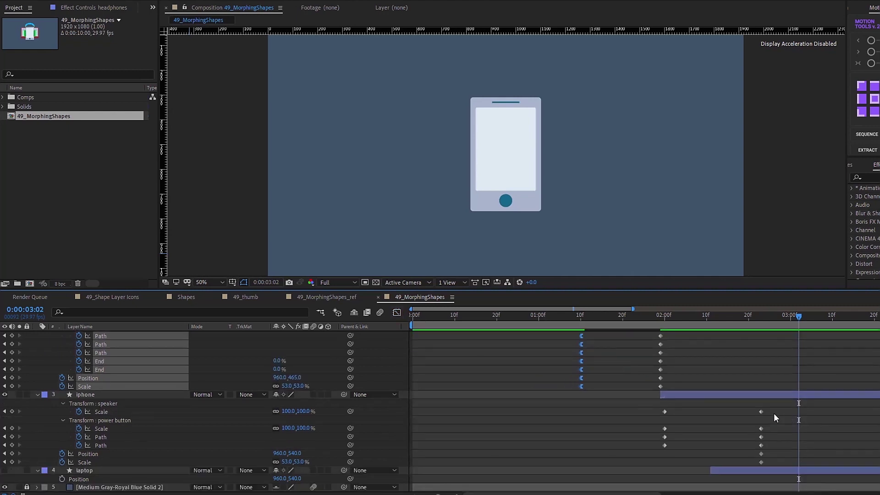
left_click_drag(771, 407, 741, 471)
right_click(759, 411)
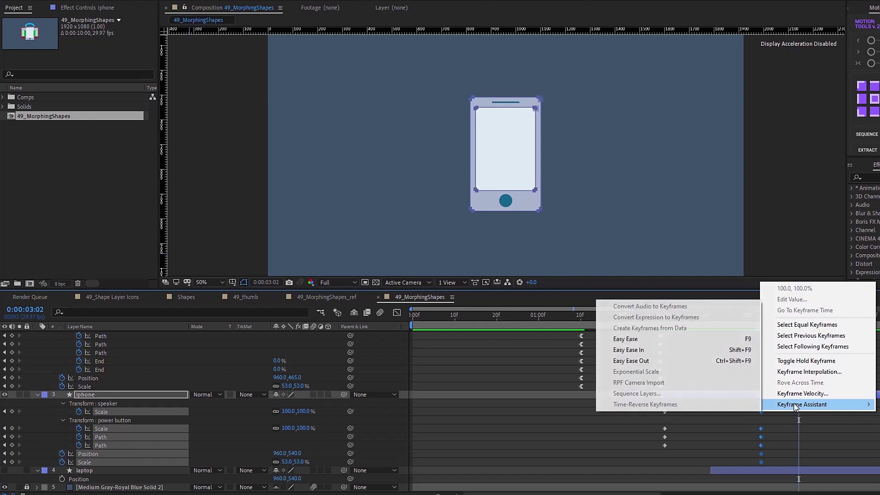
left_click(642, 357)
left_click(398, 312)
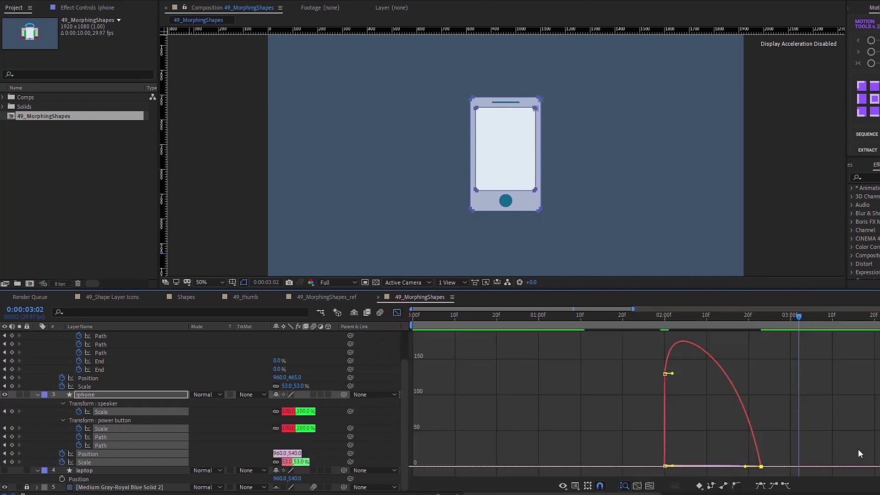
left_click_drag(745, 468, 715, 458)
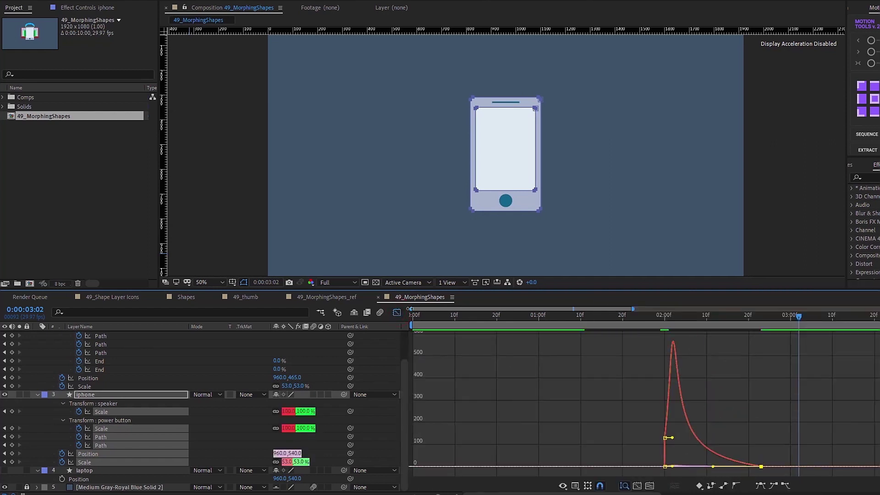
key("shift+F3")
Limit the work area to about 0:00:01:09 through 0:00:03:00 and preview the eased morph
left_click(576, 315)
left_click_drag(854, 324, 785, 324)
left_click(785, 312)
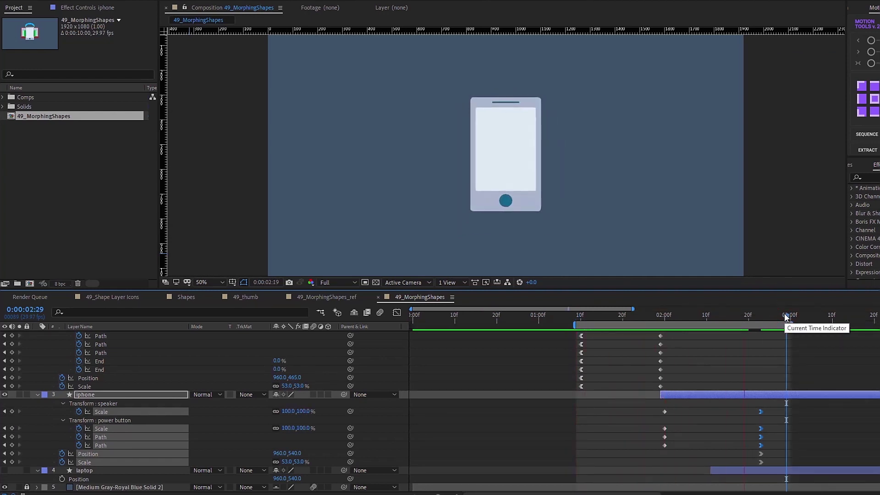
Set a Color keyframe on Fill 1 of the headphones' ear piece group at 0:00:01:10
left_click(579, 315)
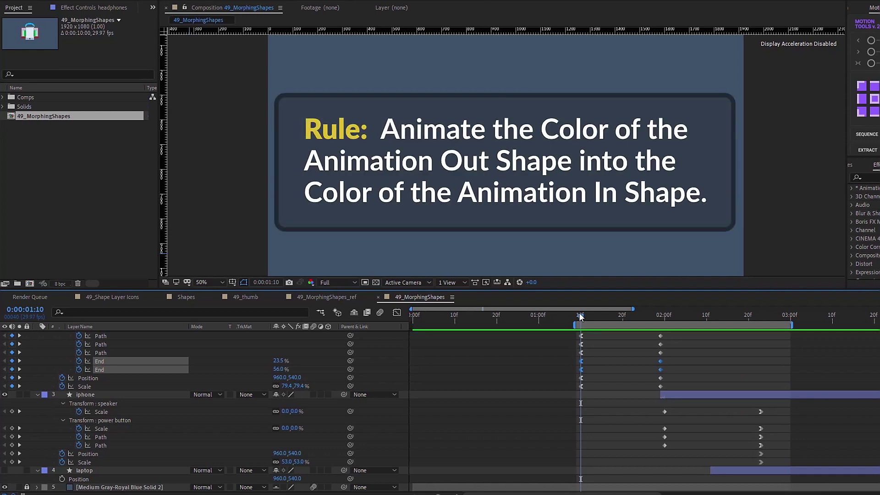
left_click_drag(579, 312, 577, 286)
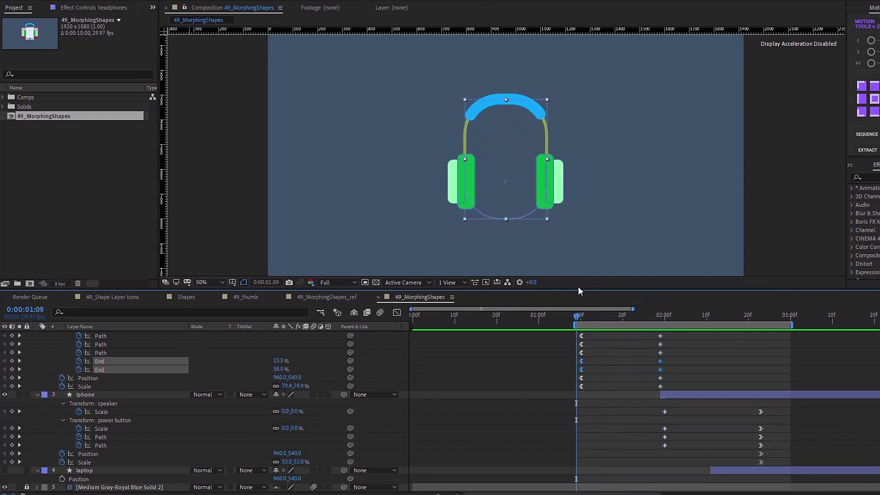
scroll(90, 350, "up", 2)
left_click(38, 343)
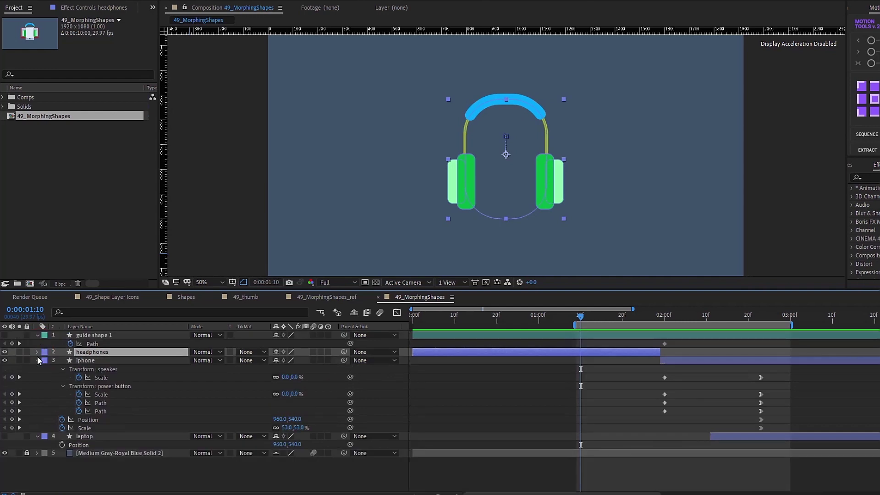
left_click(36, 351)
left_click(72, 352)
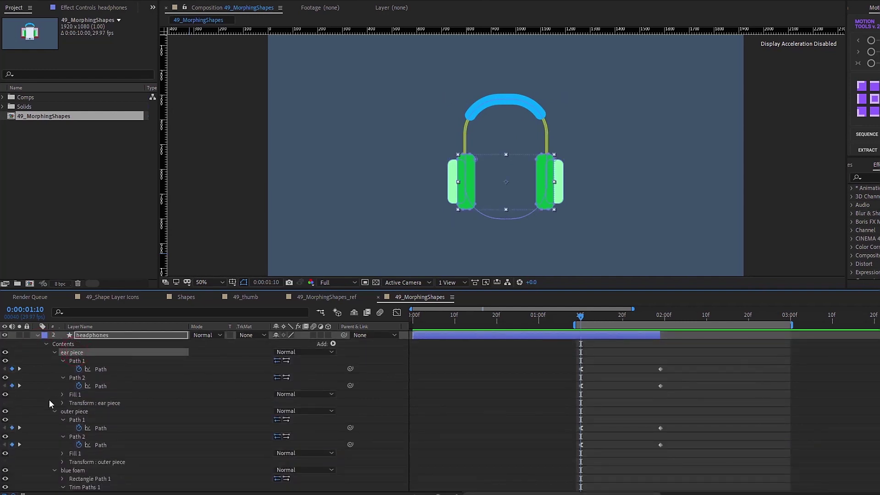
left_click(62, 394)
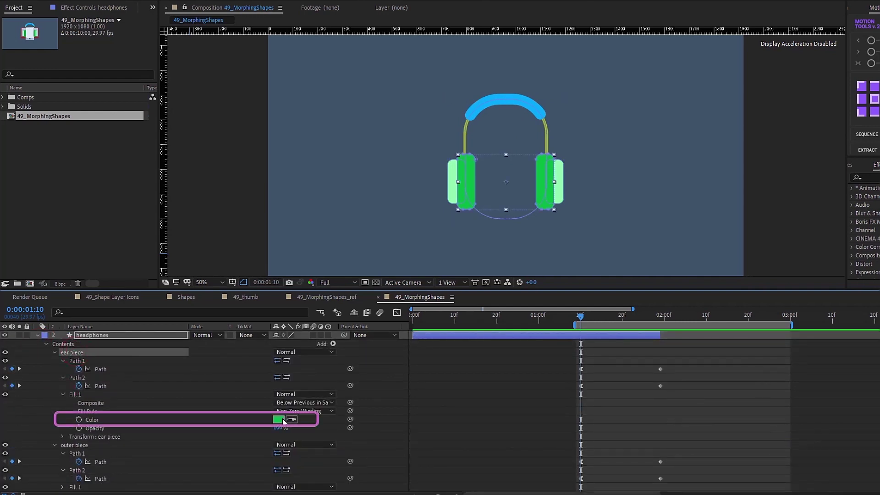
left_click(80, 420)
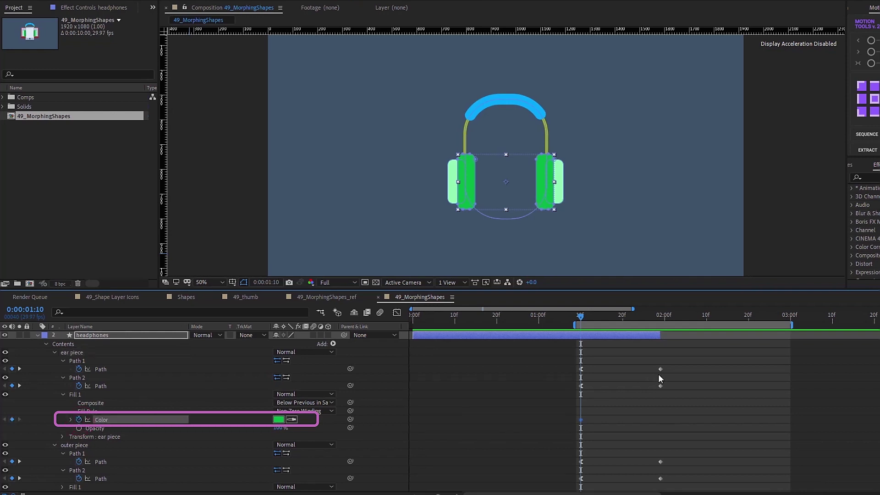
At 0:00:01:29, sample the iphone screen's pale colour as the ear piece's second Color keyframe and reveal the headphones layer's keyframes
left_click_drag(580, 316, 660, 323)
left_click(293, 420)
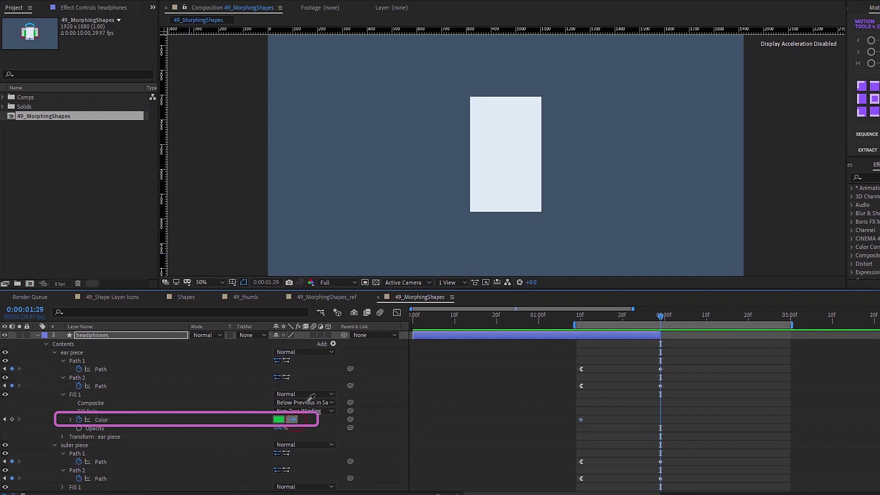
left_click(519, 142)
key("u")
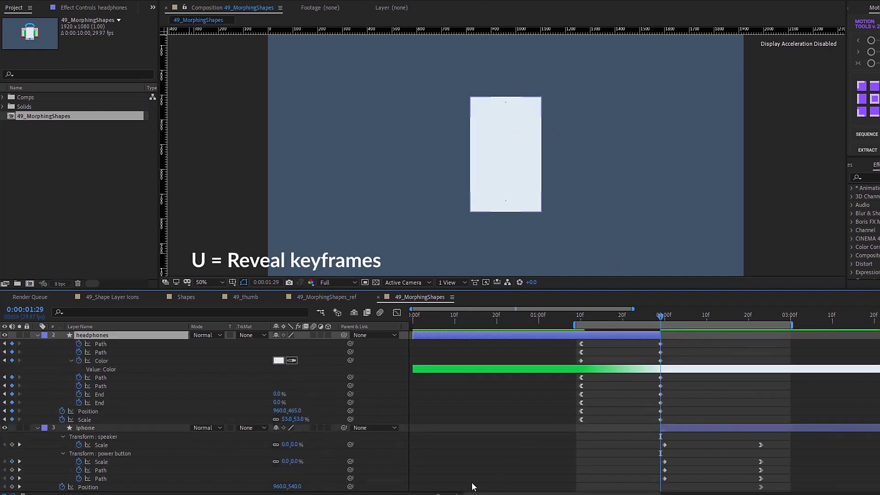
Apply Easy Ease Out to the first ear piece Color keyframe, lengthen its outgoing influence in the Graph Editor and preview from 0:00:01:10
left_click_drag(451, 490, 463, 492)
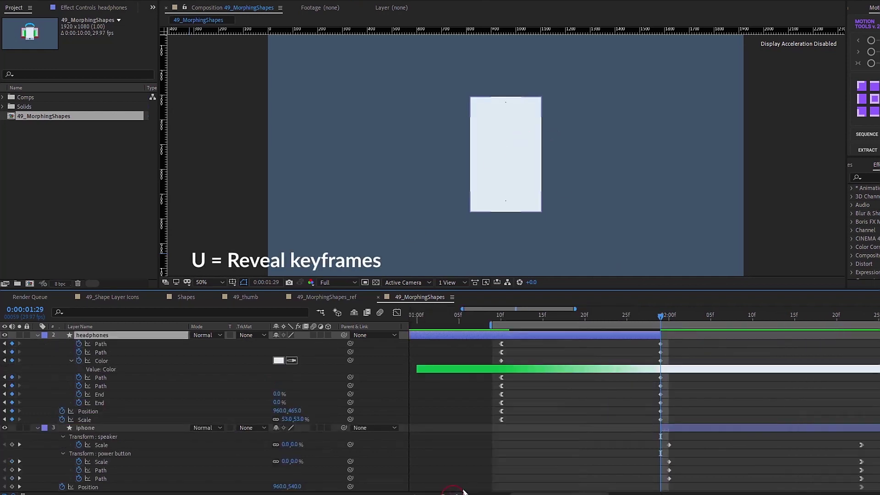
right_click(501, 362)
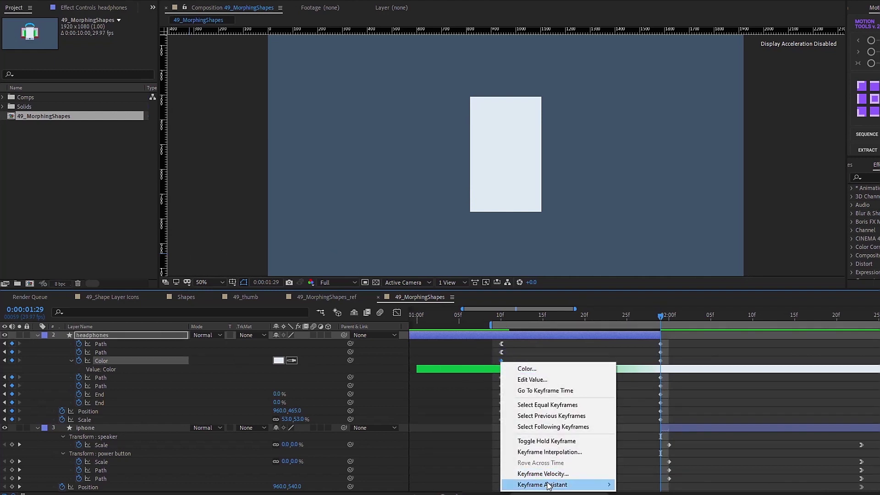
mouse_move(549, 485)
left_click(676, 442)
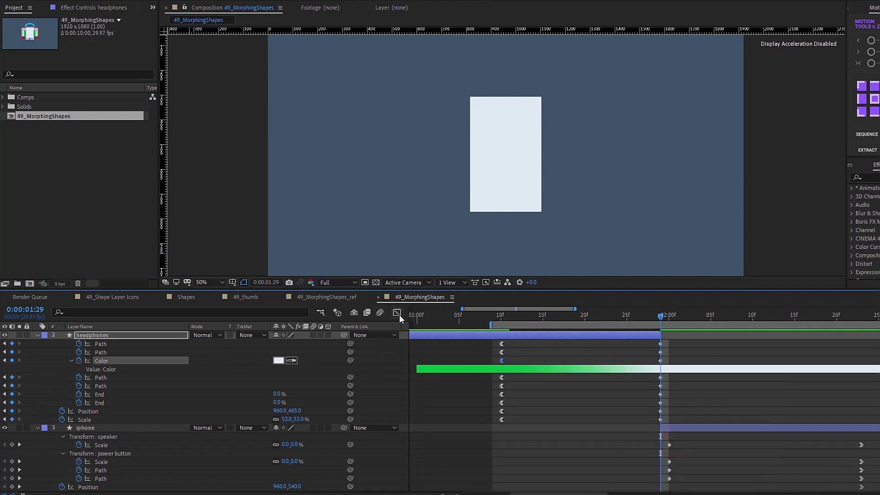
left_click(397, 313)
left_click_drag(527, 418, 596, 417)
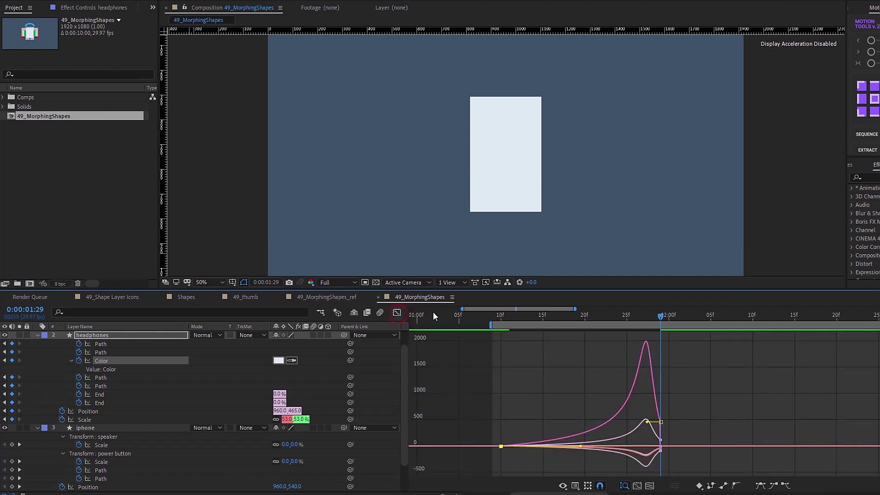
key("shift+F3")
left_click(500, 315)
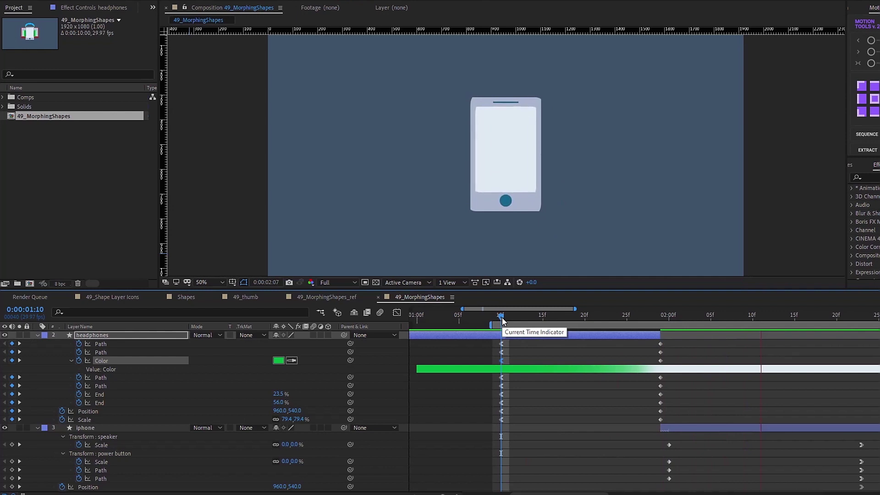
Move the laptop layer's start to 0:00:04:00 and trim the end of the iphone layer to the same time
key("Page_Up")
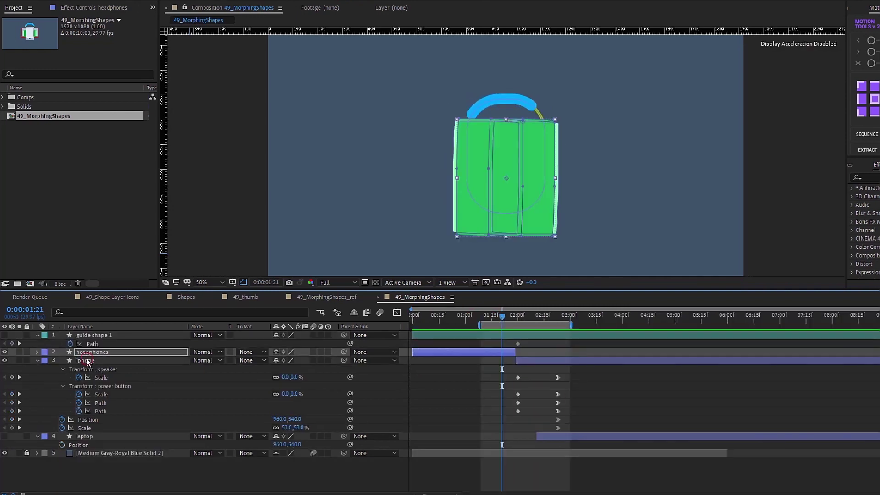
left_click(88, 361)
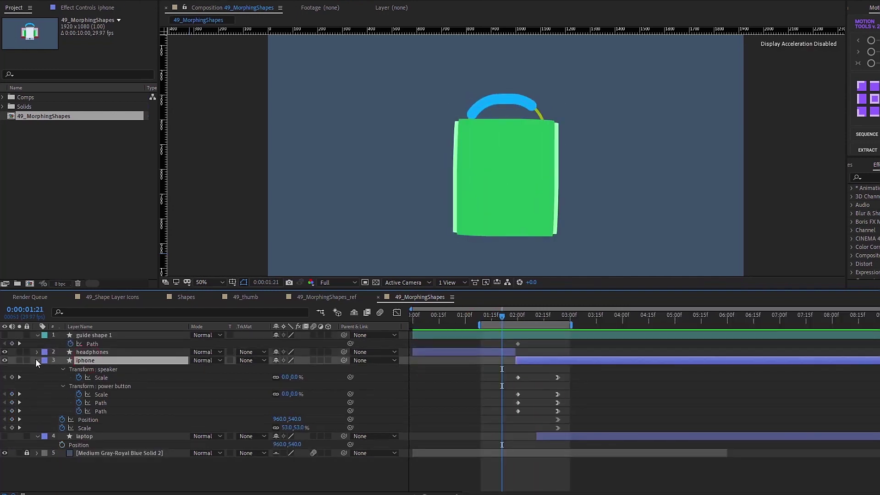
left_click(37, 360)
left_click_drag(572, 370, 656, 369)
left_click(626, 318)
left_click_drag(624, 322, 622, 322)
left_click(623, 359)
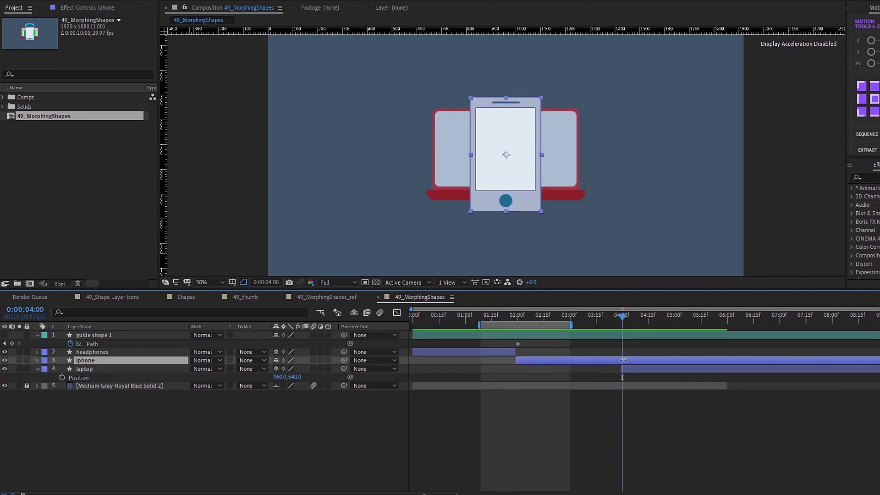
key("alt+]")
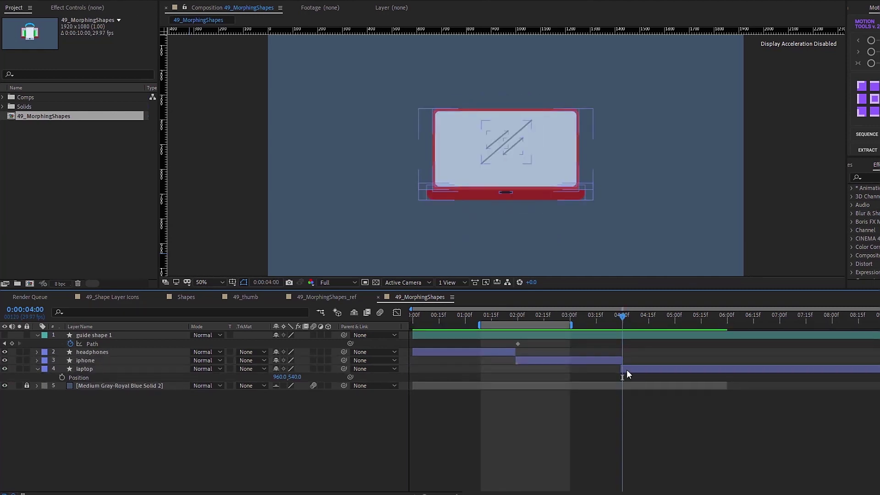
Create a new shape layer above guide shape 1 and add a rectangle and a fill to it
left_click(114, 335)
left_click(82, 14)
mouse_move(101, 24)
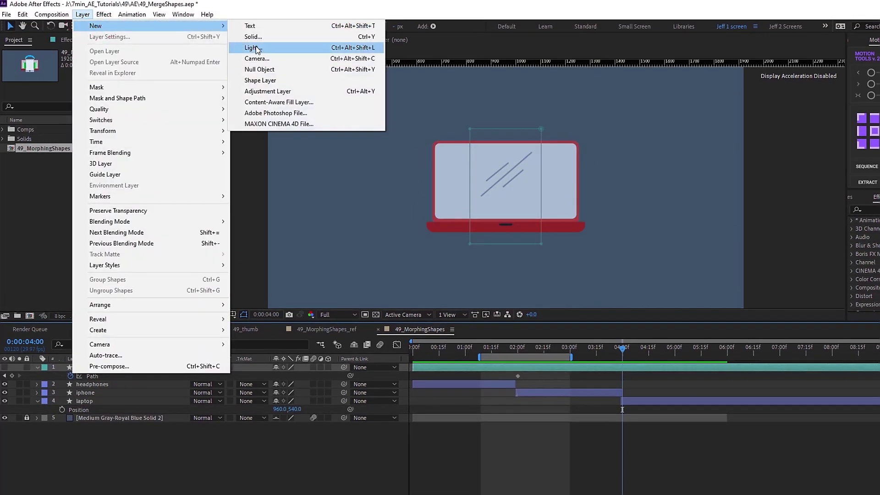
left_click(260, 80)
left_click(334, 375)
left_click(357, 176)
left_click(335, 376)
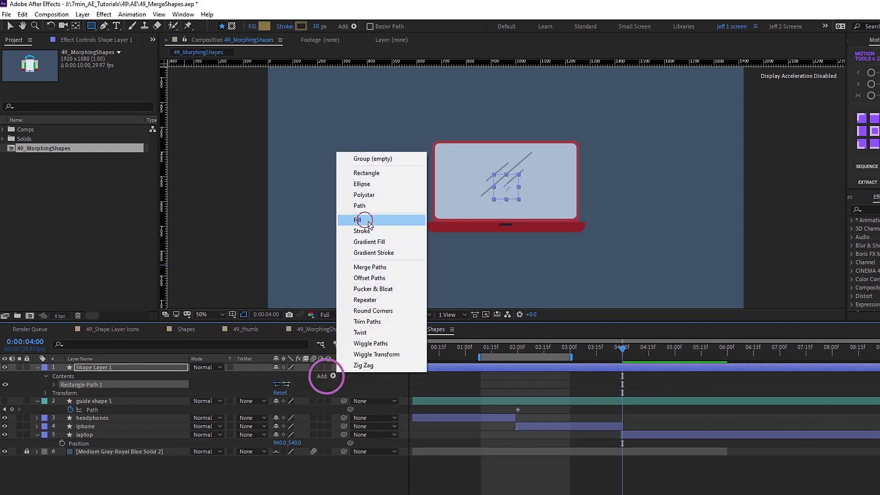
left_click(359, 220)
Set the new shape layer's scale to 53% to match the laptop layer
key("s")
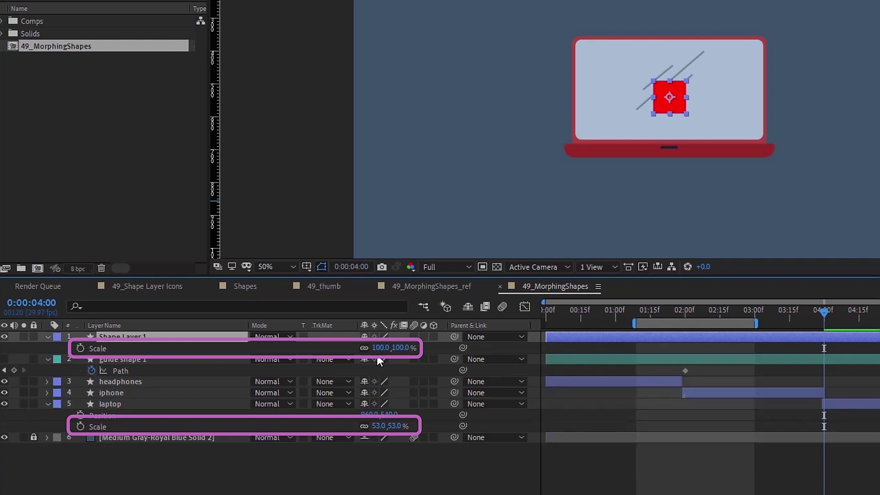
left_click(380, 347)
key("Return")
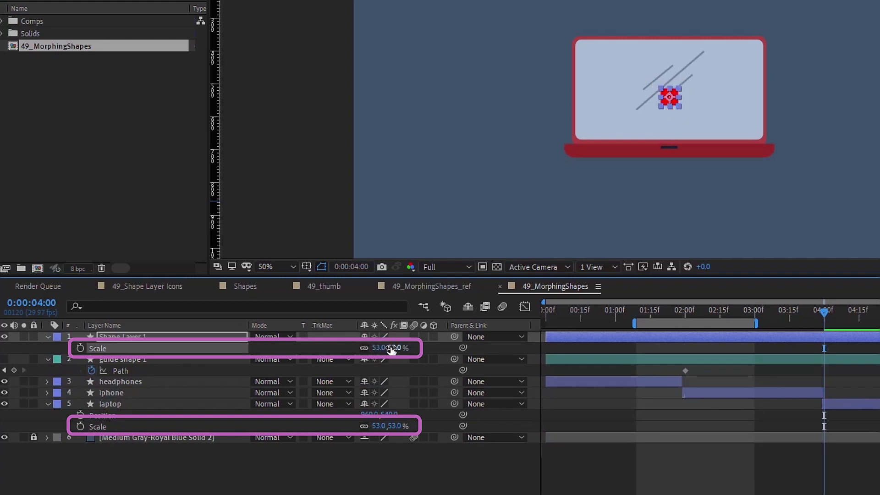
Set the size of Rectangle Path 1 to 1121 by 686 so it covers the laptop
left_click(48, 336)
left_click(49, 336)
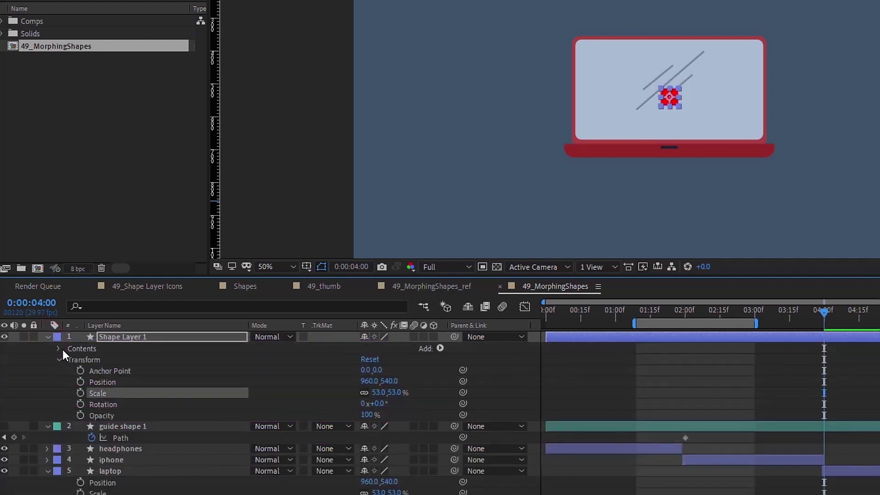
left_click(60, 348)
left_click(69, 359)
left_click(359, 369)
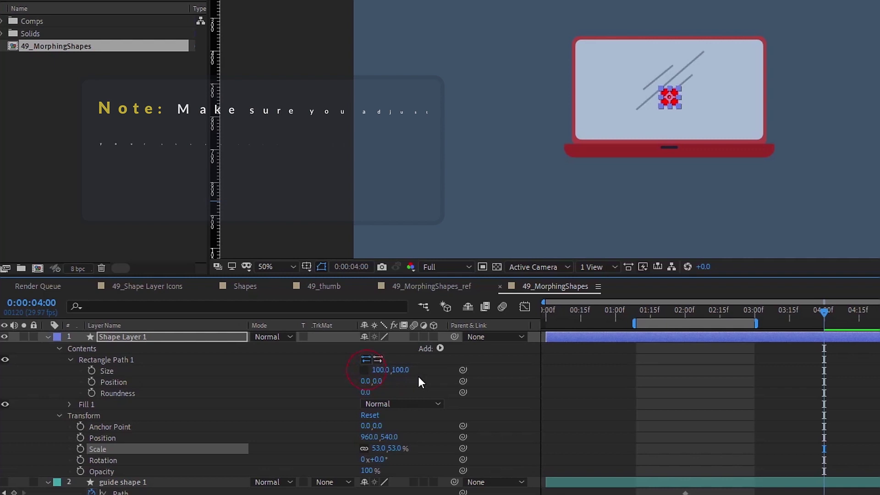
left_click_drag(397, 370, 806, 262)
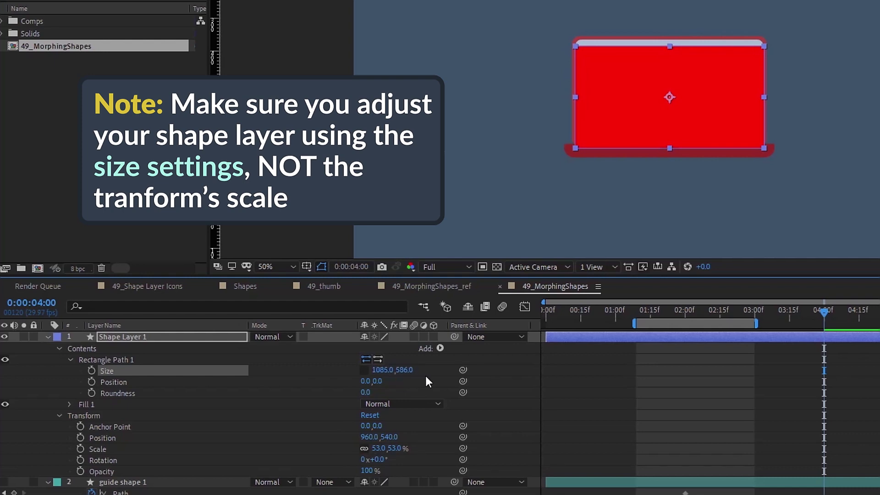
left_click_drag(380, 369, 451, 351)
Convert the rectangle to a Bezier path, set a Path keyframe at 0:00:04:00 and hide Shape Layer 1
left_click(177, 335)
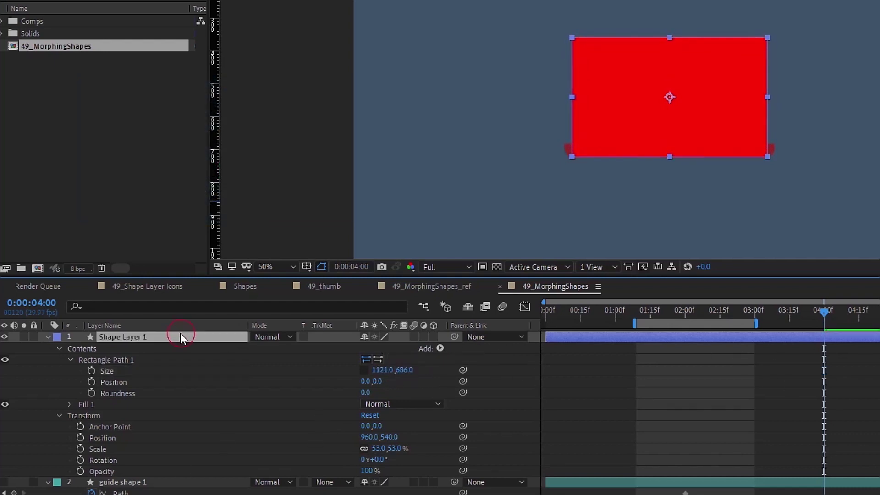
right_click(100, 361)
left_click(151, 374)
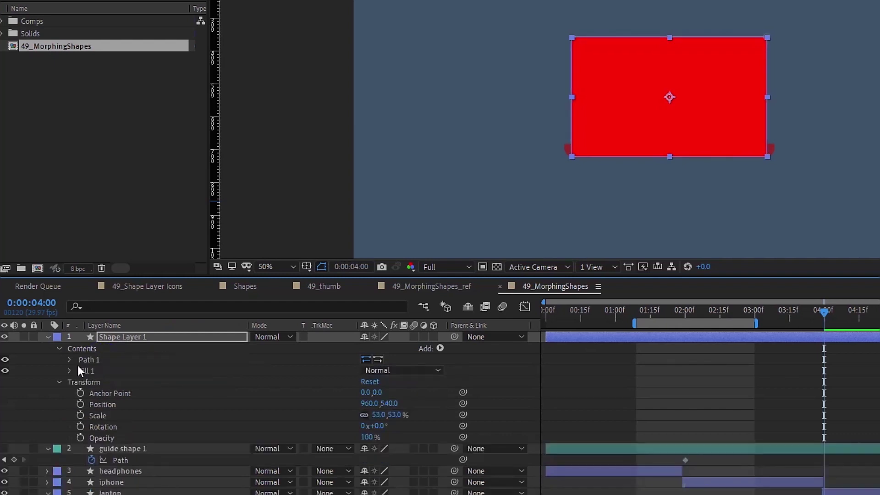
left_click(69, 359)
left_click(92, 370)
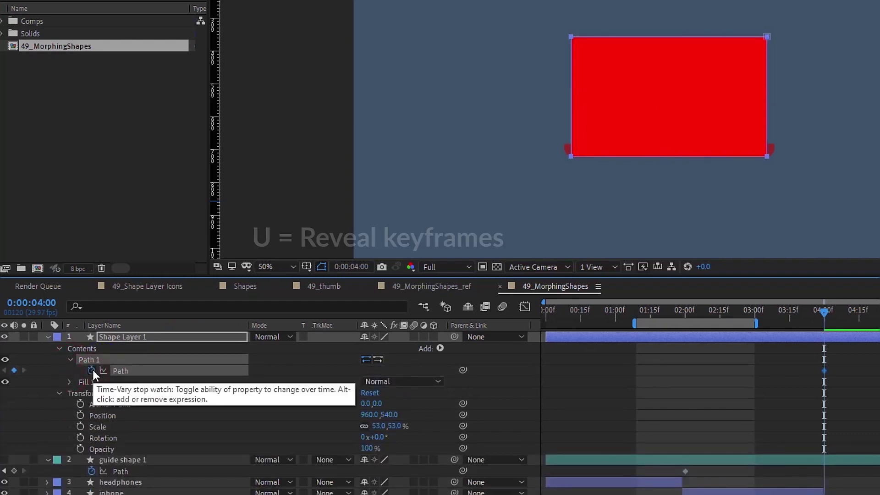
key("u")
left_click(5, 338)
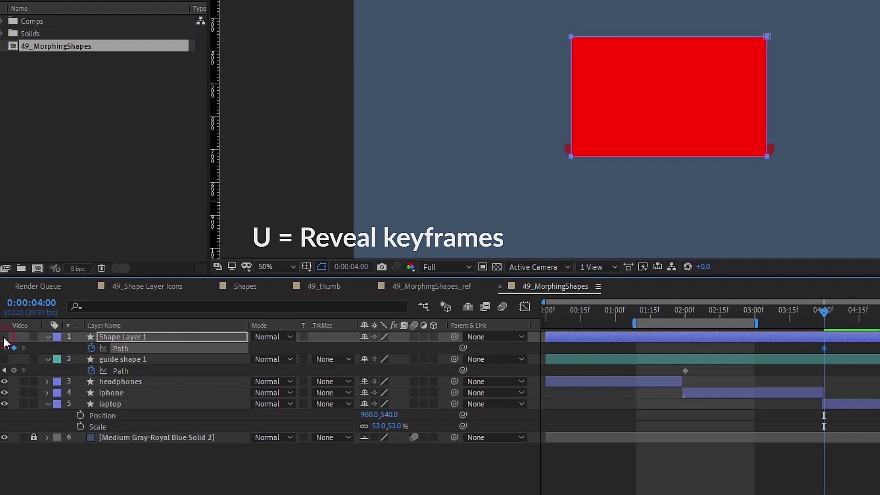
Copy all of the iphone layer's keyframes and paste them at 0:00:03:05
left_click(138, 393)
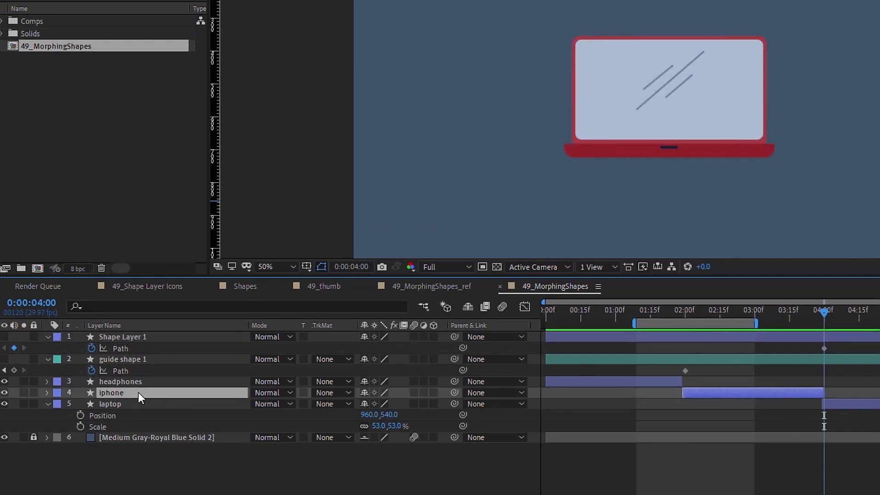
key("u")
left_click_drag(687, 309, 766, 305)
left_click_drag(748, 408, 674, 485)
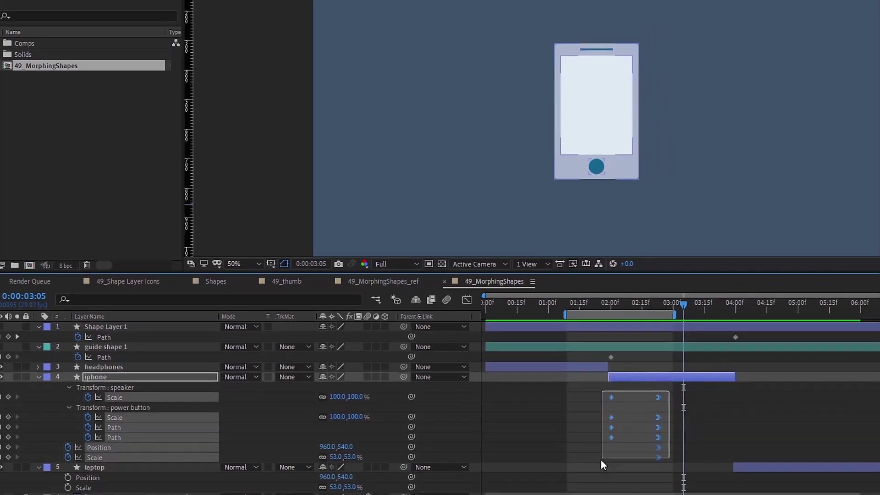
left_click_drag(600, 460, 593, 465)
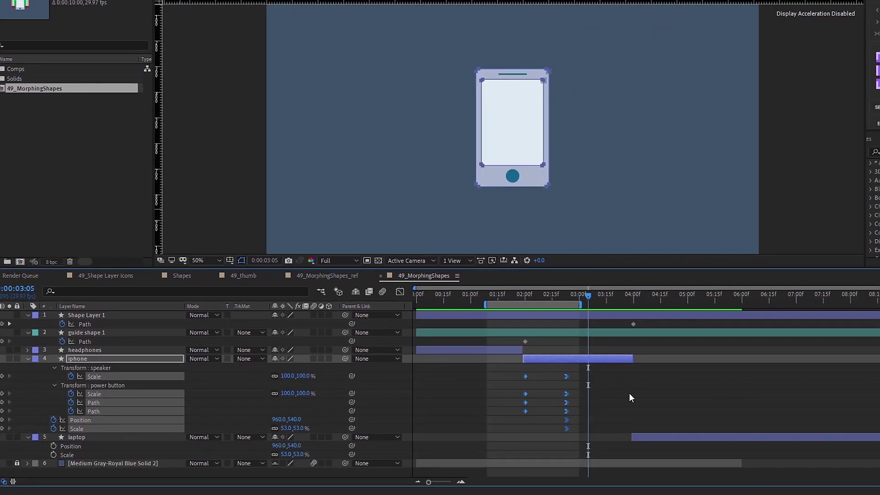
key("ctrl+v")
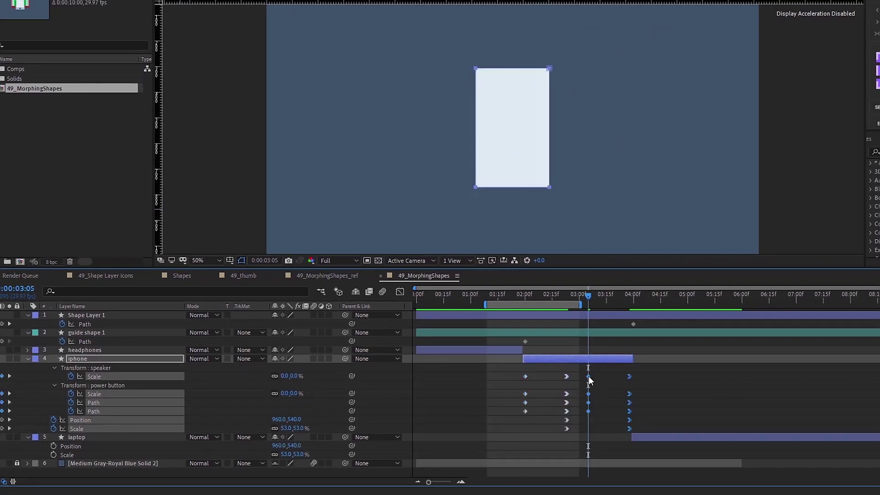
Time-reverse the iphone keyframes pasted at 0:00:03:05
right_click(590, 380)
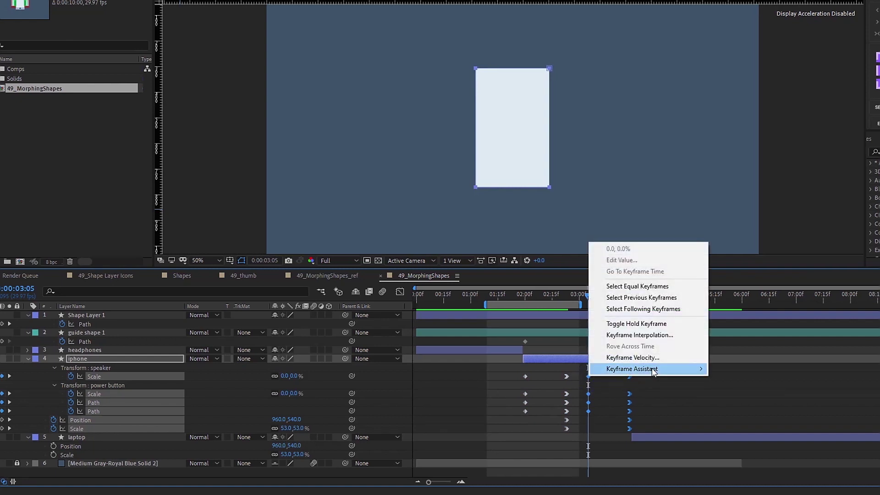
mouse_move(657, 371)
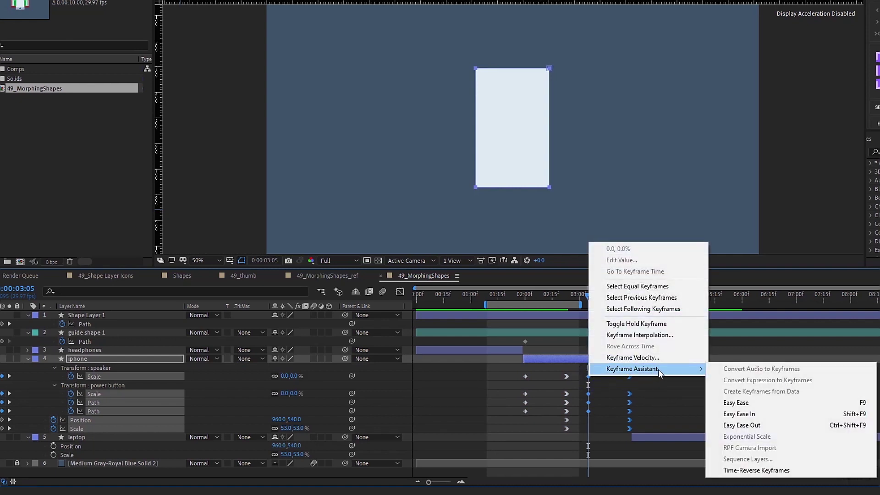
left_click(743, 470)
mouse_move(590, 288)
left_mouse_down()
mouse_move(630, 283)
mouse_move(588, 274)
left_mouse_up()
left_click(569, 332)
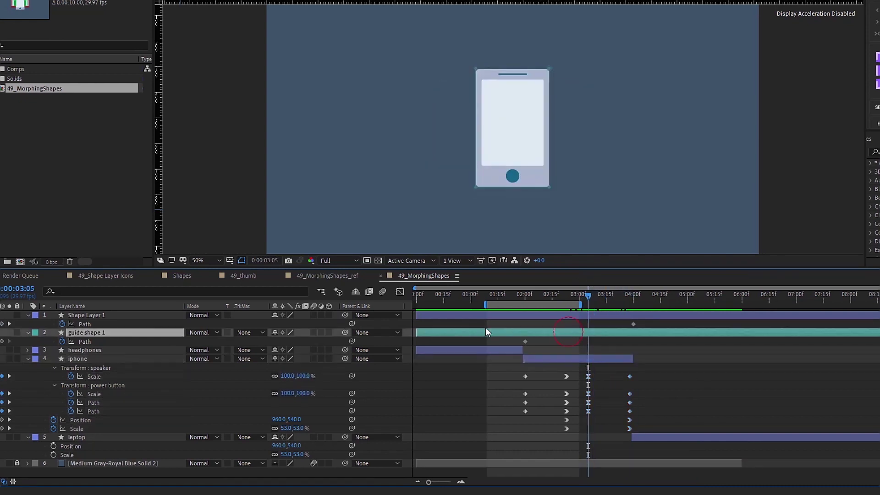
Copy Shape Layer 1's Path keyframe onto the iphone's two animated paths at 0:00:03:28 and scrub through the morph
left_click(632, 324)
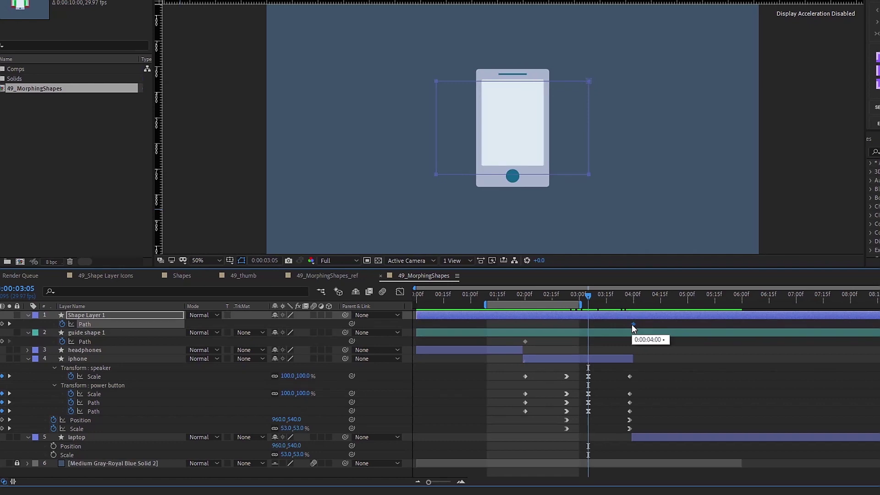
left_click_drag(592, 295, 629, 295)
left_click(96, 402)
left_click(102, 410, "shift")
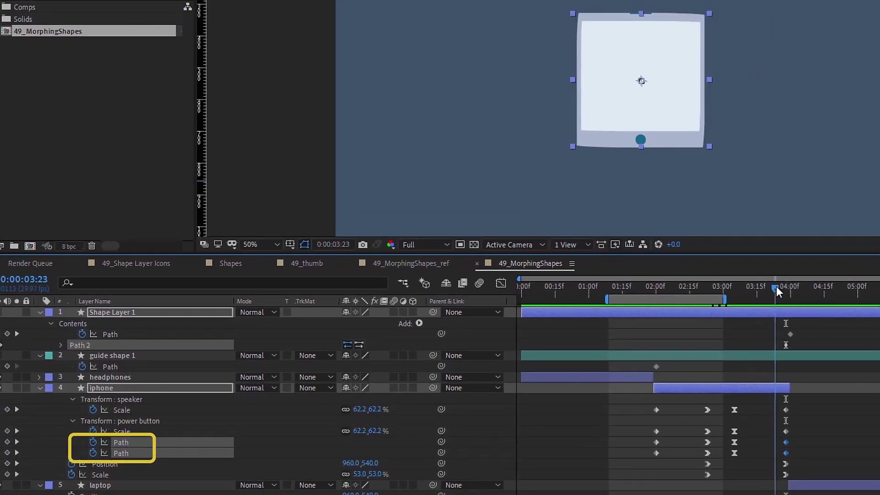
left_click_drag(776, 289, 786, 292)
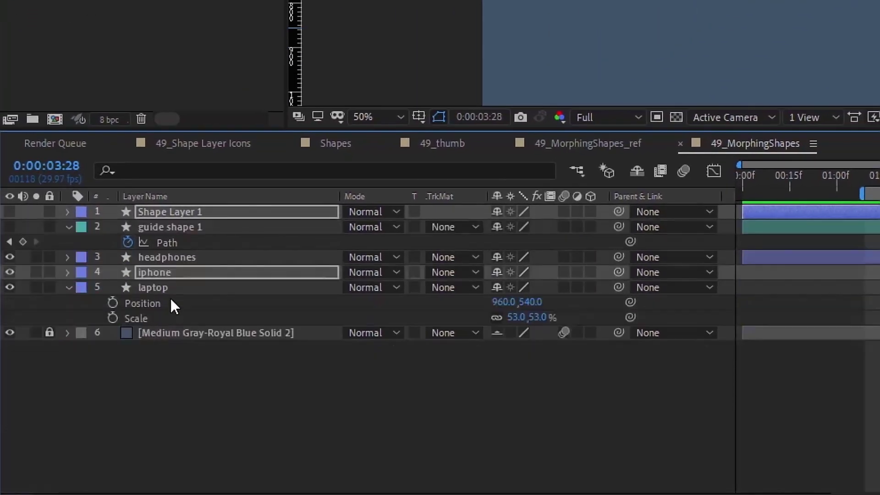
Set a Trim Paths End keyframe on the laptop's reflection and shift it to 0:00:04:27
left_click(165, 287)
left_click(69, 287)
left_click(69, 287)
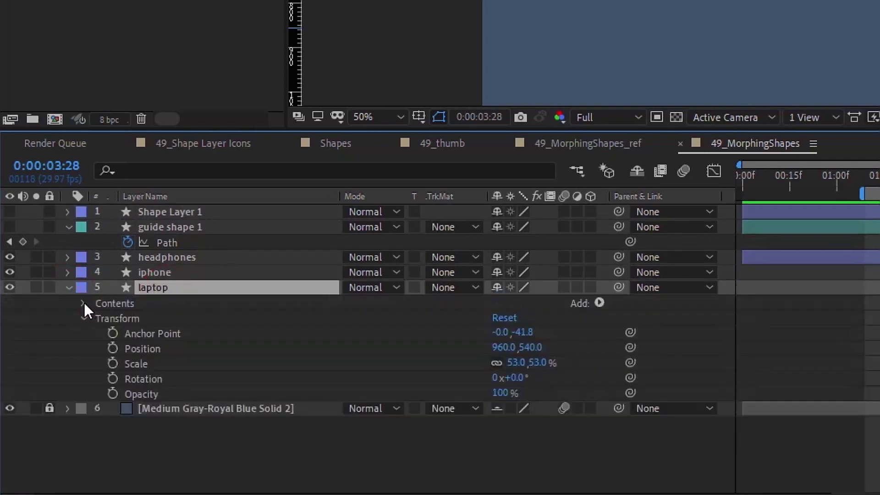
left_click(84, 303)
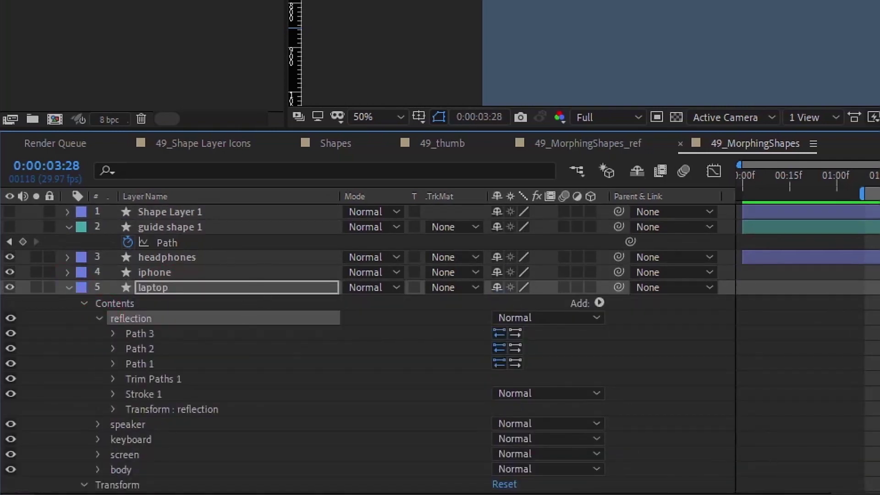
left_click(137, 378)
left_click(114, 378)
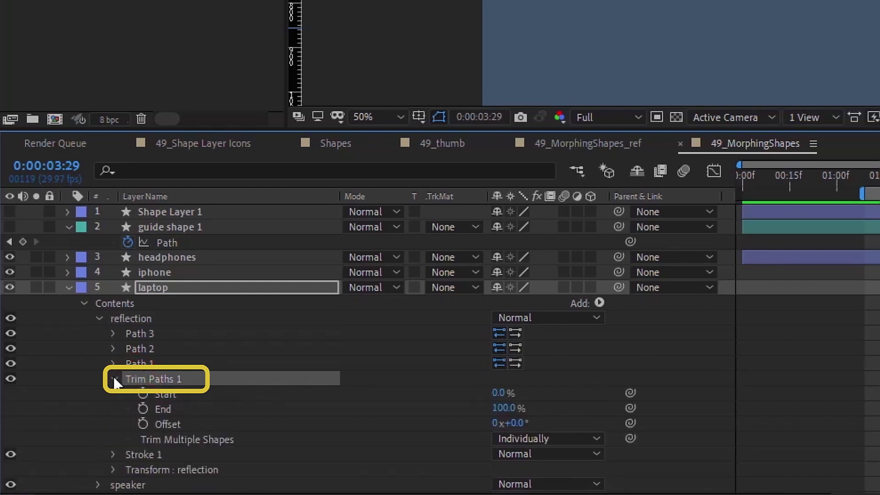
left_click(142, 407)
key("alt+Right")
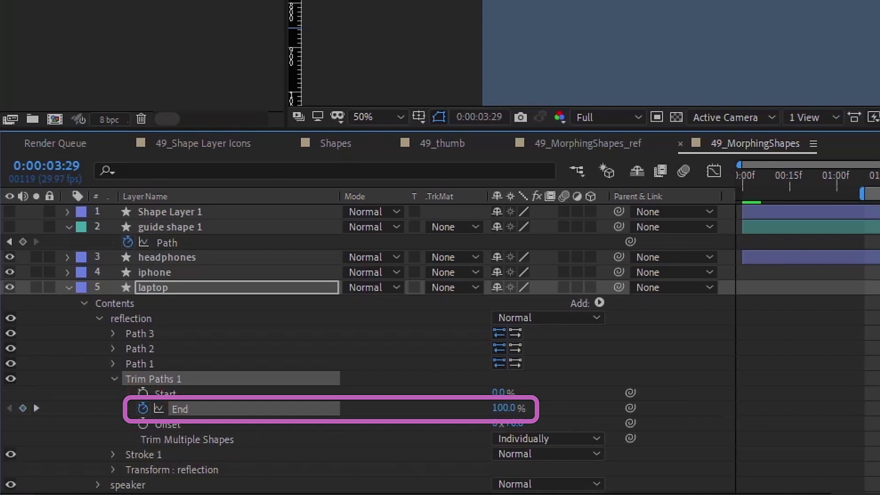
Solo the laptop layer and set a Scale keyframe on its speaker group at 0:00:03:29
left_click(99, 319)
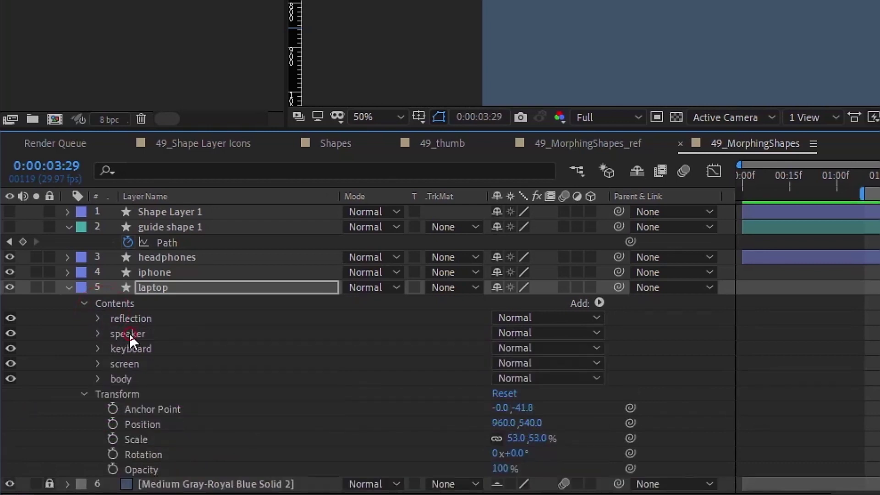
left_click(129, 334)
left_click(96, 333)
left_click(114, 379)
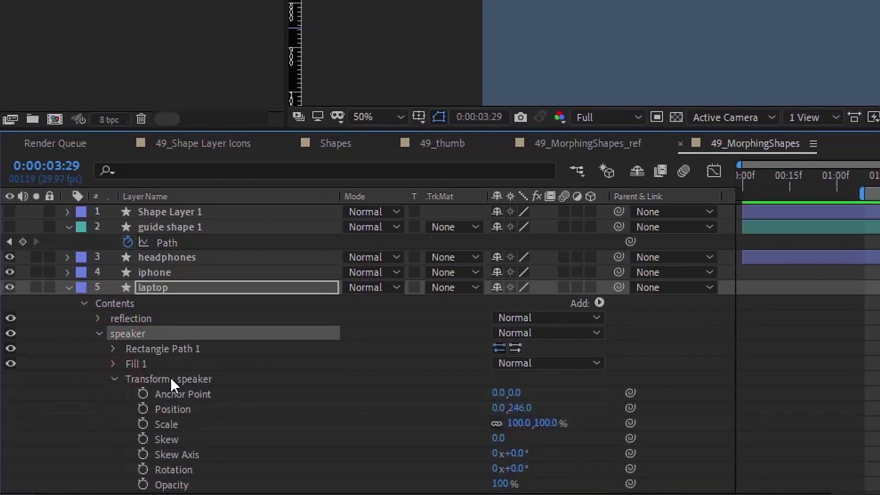
key("slash")
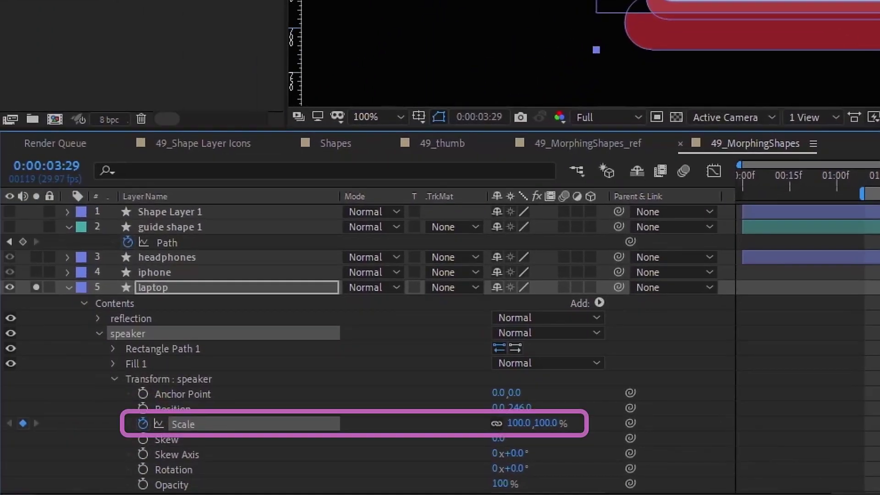
Set a Scale keyframe on the laptop's keyboard group at 0:00:03:29
left_click(99, 333)
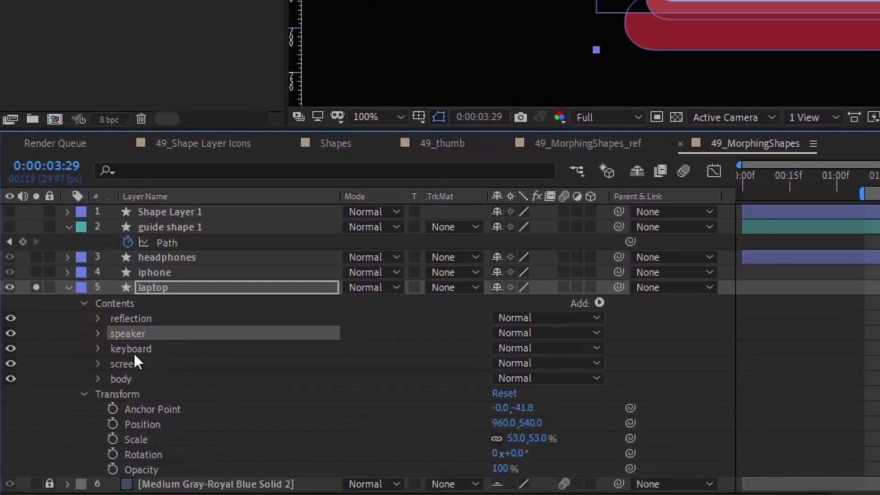
left_click(104, 348)
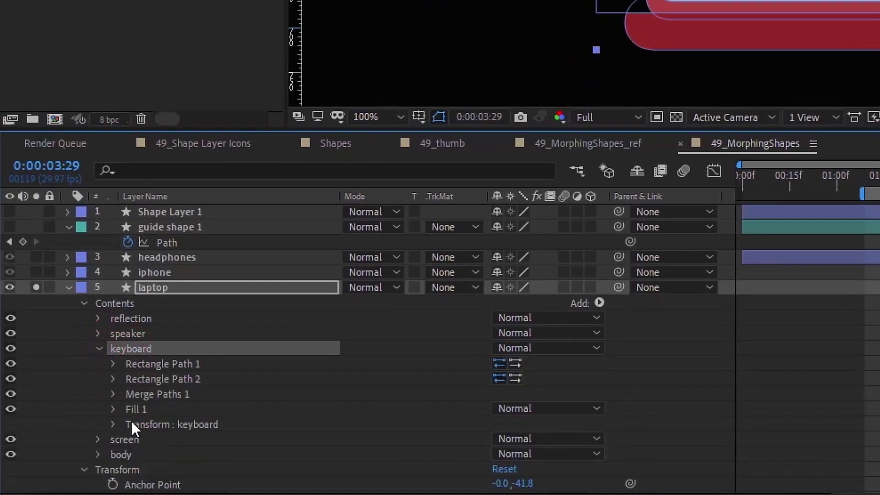
left_click(185, 395)
scroll(145, 437, "down", 2)
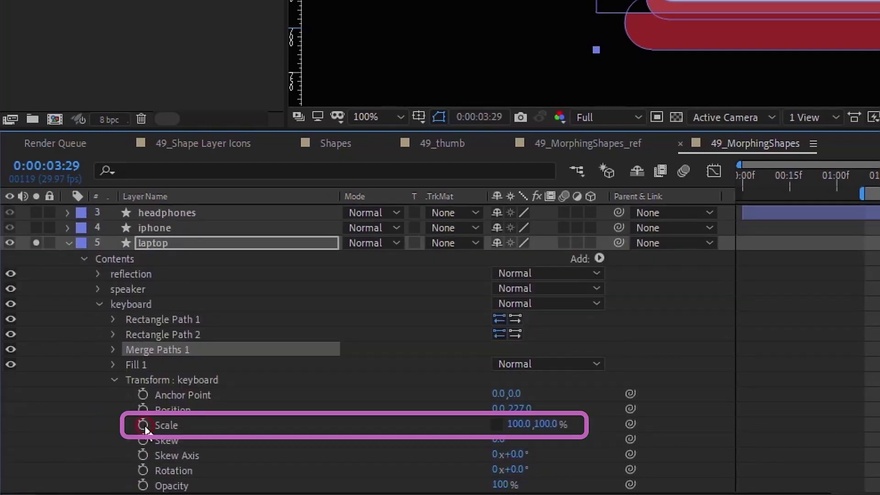
left_click(143, 424)
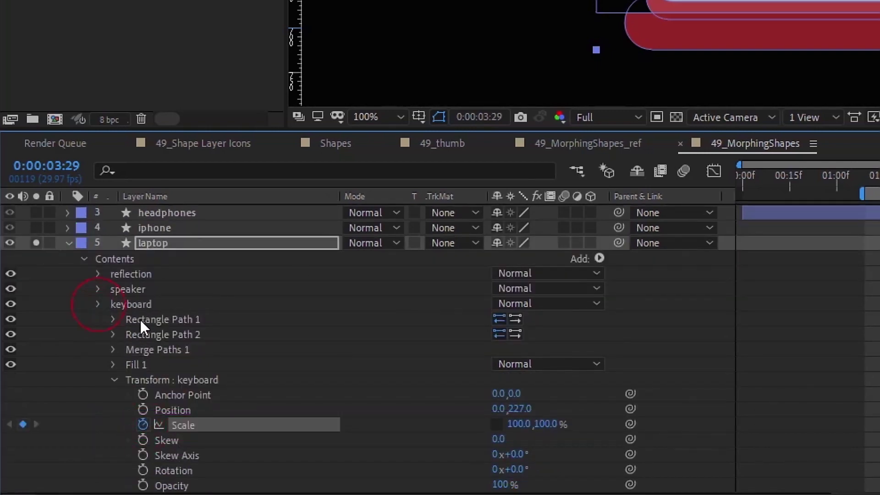
Convert the laptop screen's rectangle to a Bezier path and set a Path keyframe at 0:00:03:29
left_click(99, 364)
left_click(99, 363)
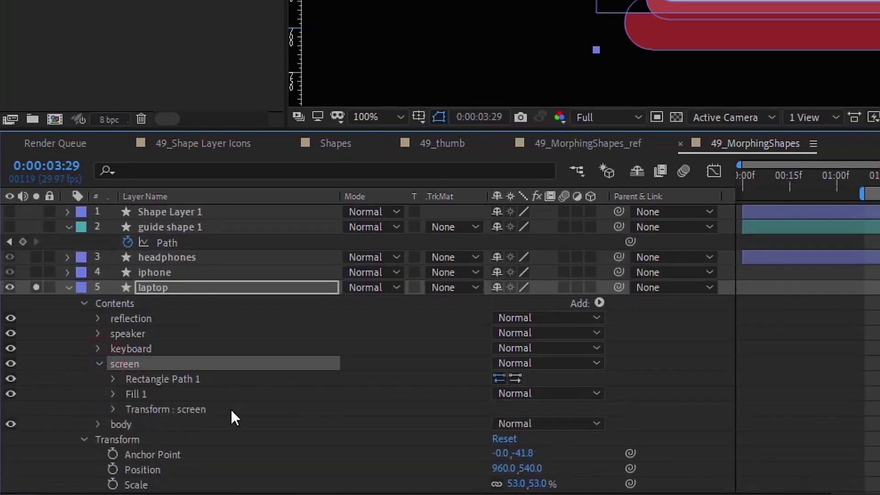
right_click(176, 380)
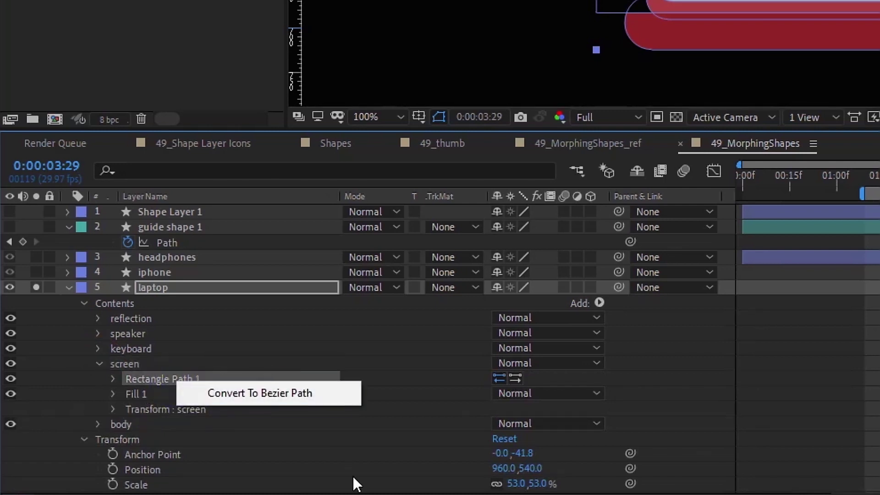
left_click(269, 395)
left_click(114, 379)
left_click(141, 393)
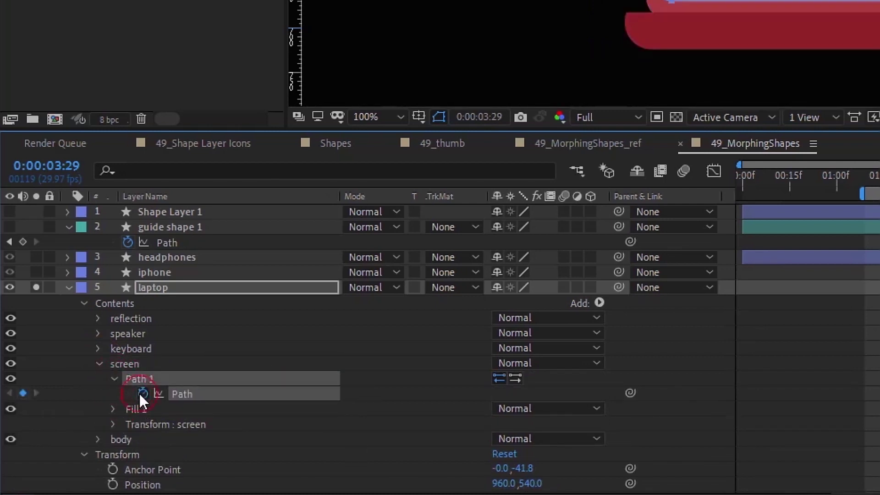
Convert the laptop body's rectangle to a Bezier path and set a Path keyframe at 0:00:03:29
left_click(97, 364)
left_click(98, 379)
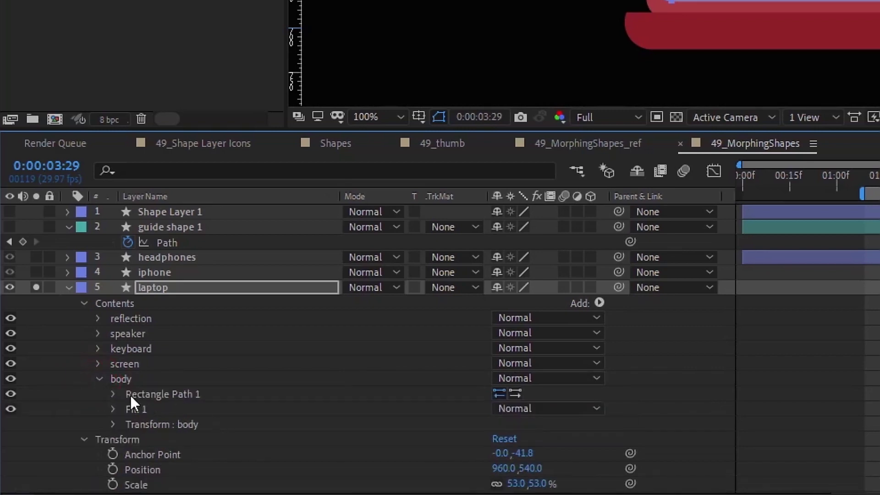
right_click(142, 394)
left_click(246, 410)
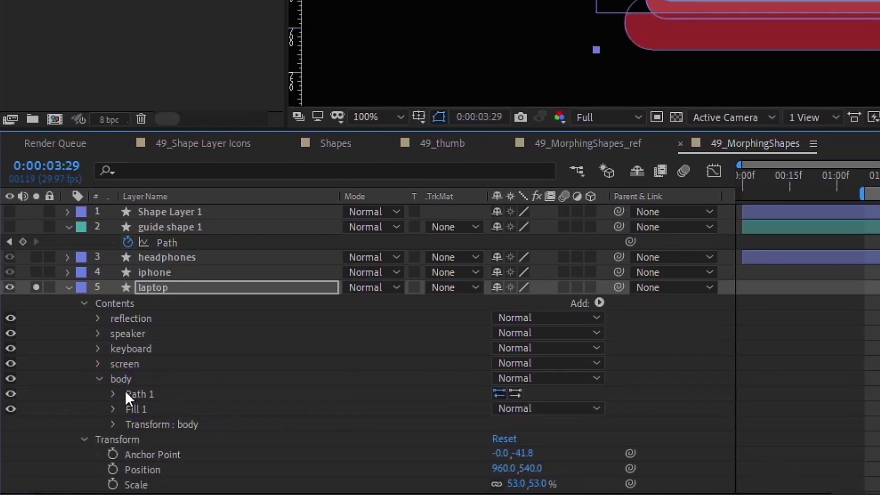
left_click(114, 394)
left_click(142, 409)
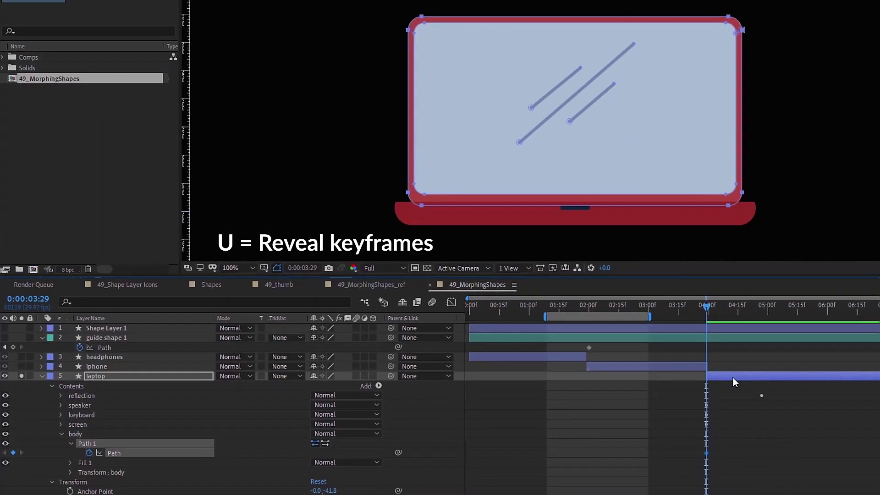
Reveal the laptop's keyframes and move its speaker, keyboard and path keyframes to 0:00:04:27
key("u")
left_click(763, 312)
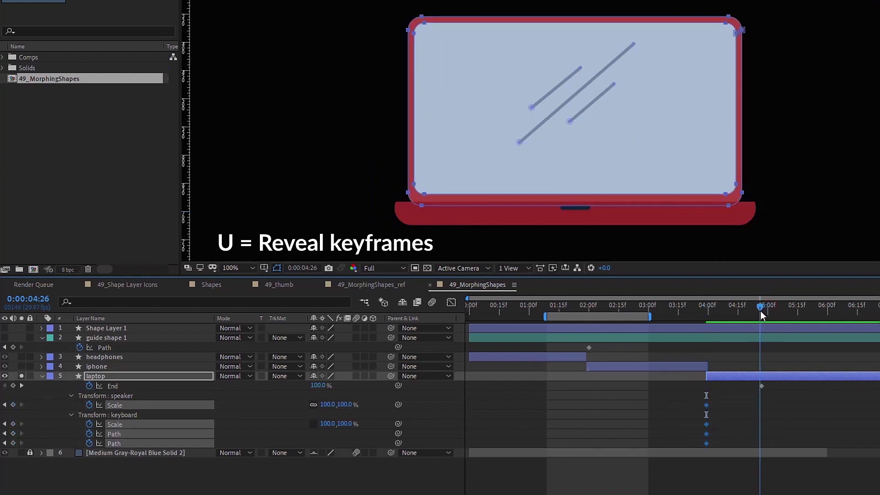
left_click_drag(706, 405, 763, 404)
Set Position and Scale keyframes for the laptop layer at 0:00:04:27
key("shift+p")
key("shift+s")
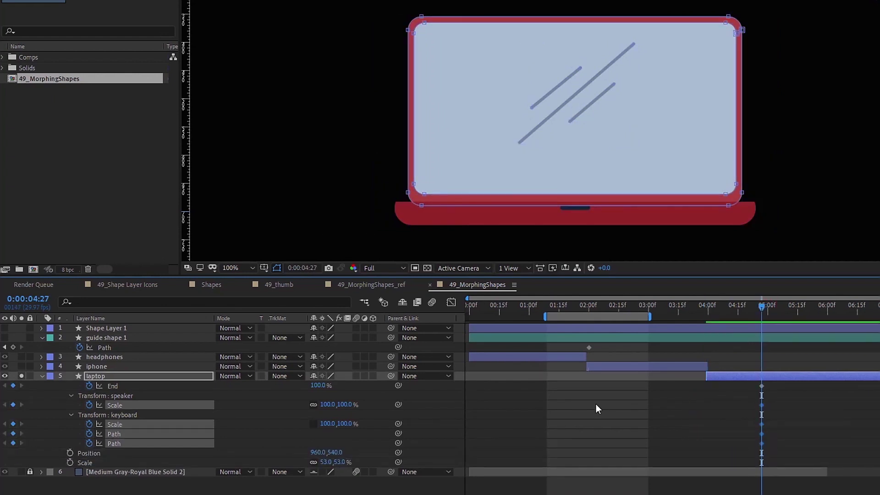
left_click(70, 453)
left_click(70, 463)
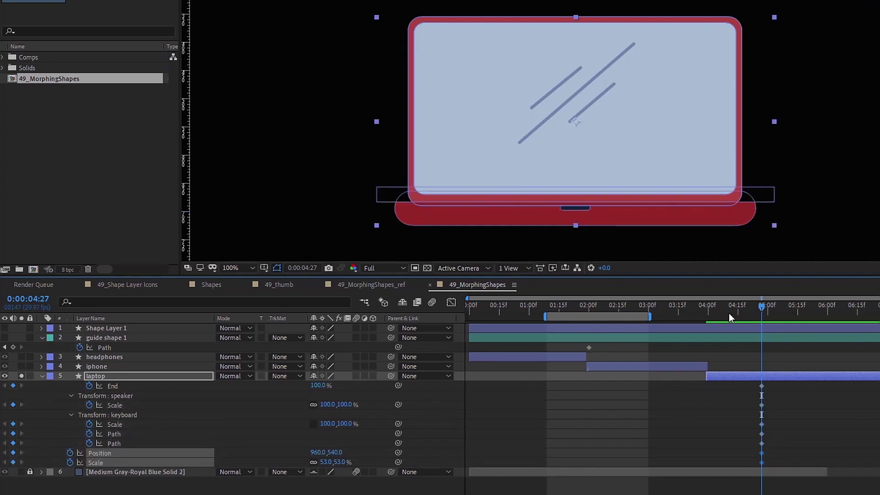
Copy Shape Layer 1's Path keyframe onto the laptop's two animated paths at 0:00:03:29
left_click_drag(735, 309, 702, 306)
key("KP_1")
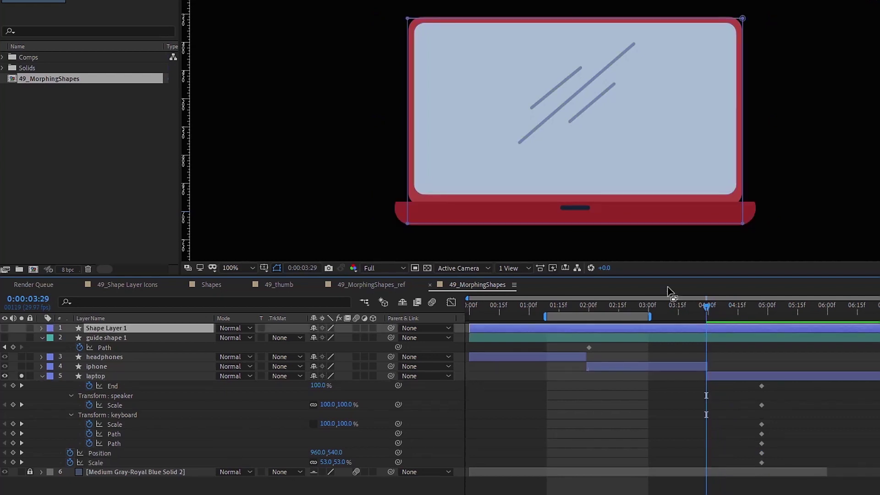
key("u")
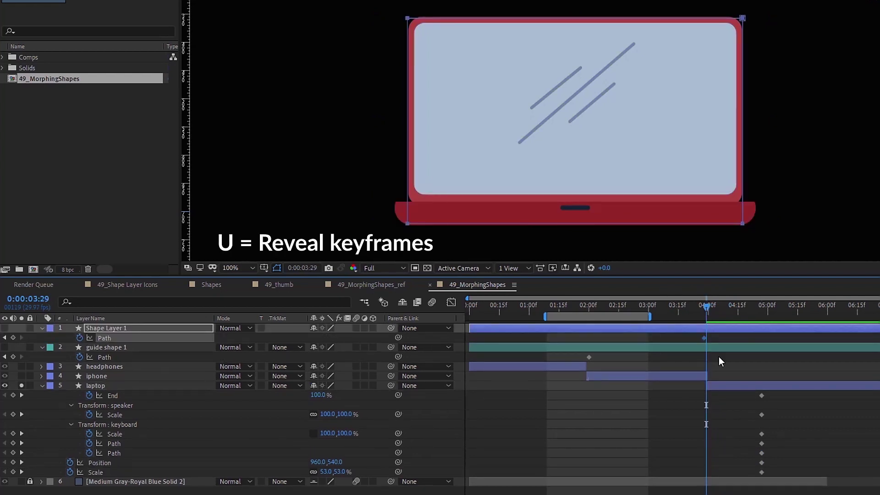
left_click(112, 443)
left_click(116, 452, "shift")
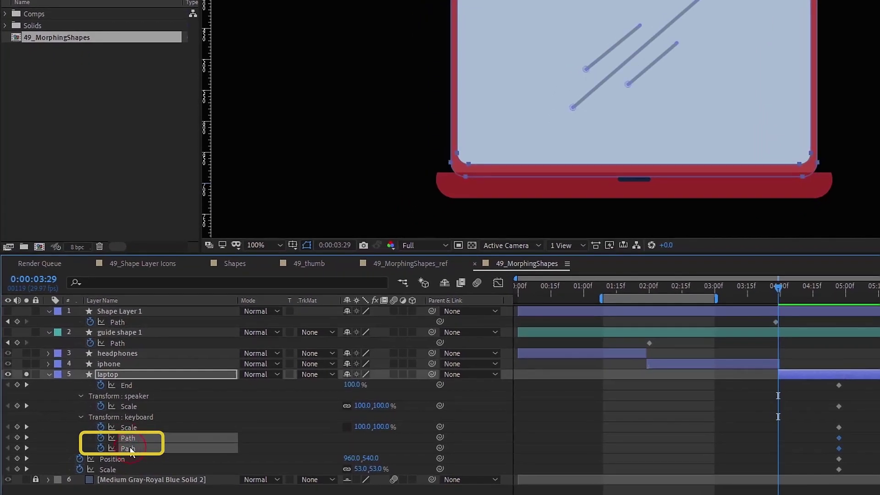
key("ctrl+v")
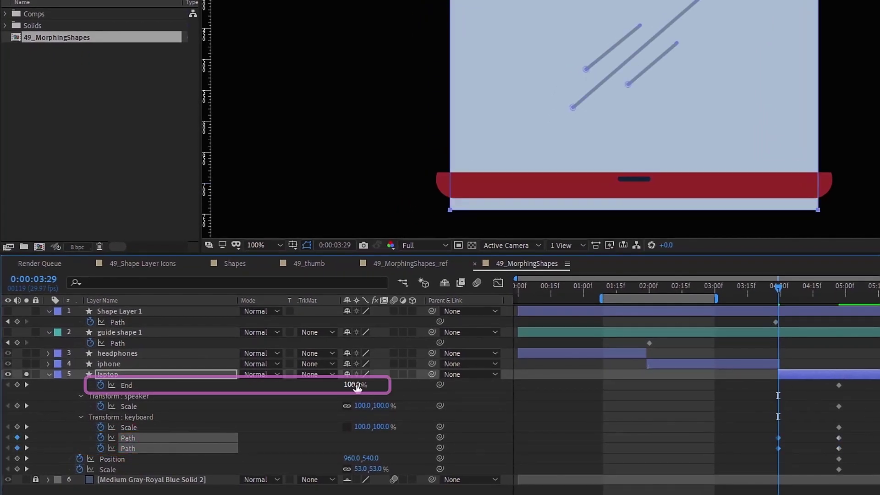
Set the laptop's reflection trim End to 0% and the speaker scale to 0% at 0:00:03:29
left_click(351, 384)
type("0")
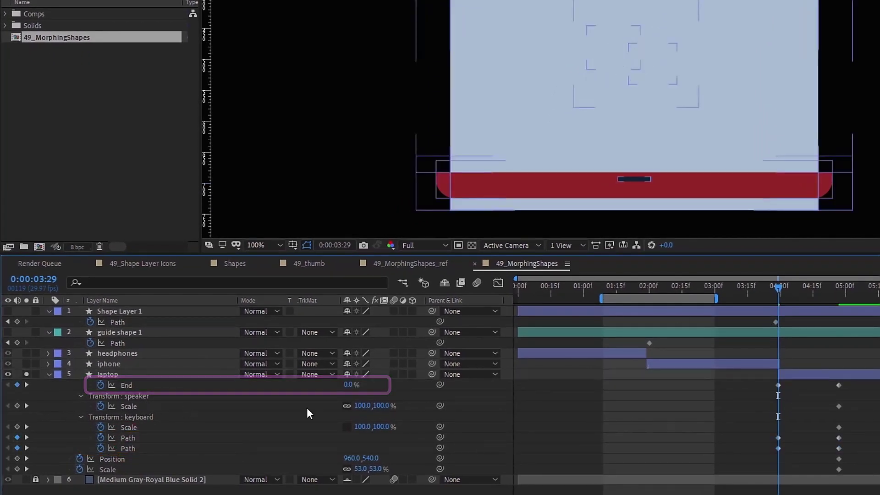
left_click(360, 405)
type("0")
Set the laptop keyboard's horizontal scale to 0%, check the motion and return to 0:00:03:29
left_click(658, 418)
left_click(361, 426)
left_click(347, 427)
mouse_move(362, 426)
left_mouse_down()
mouse_move(329, 426)
mouse_move(352, 422)
left_mouse_up()
left_click(362, 426)
type("0")
left_click(800, 285)
key("j")
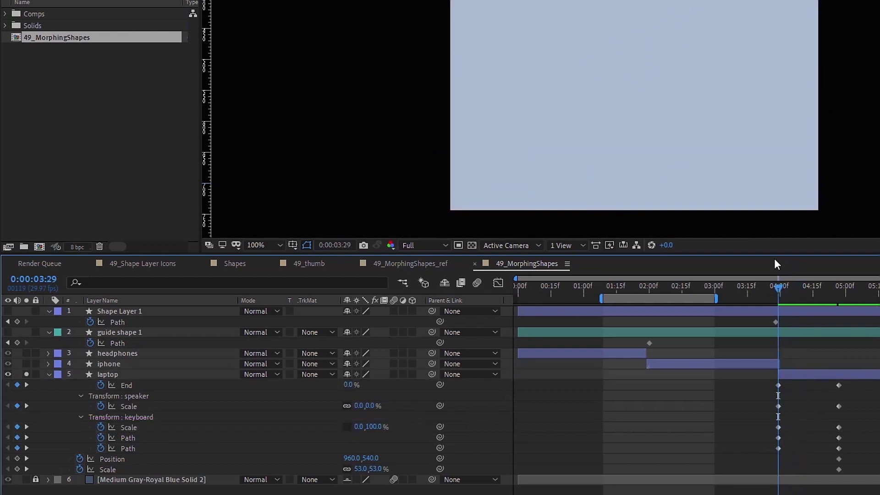
Unsolo the laptop layer, reveal the iphone's keyframes and go to 0:00:03:28
left_click(26, 374)
left_click(677, 362)
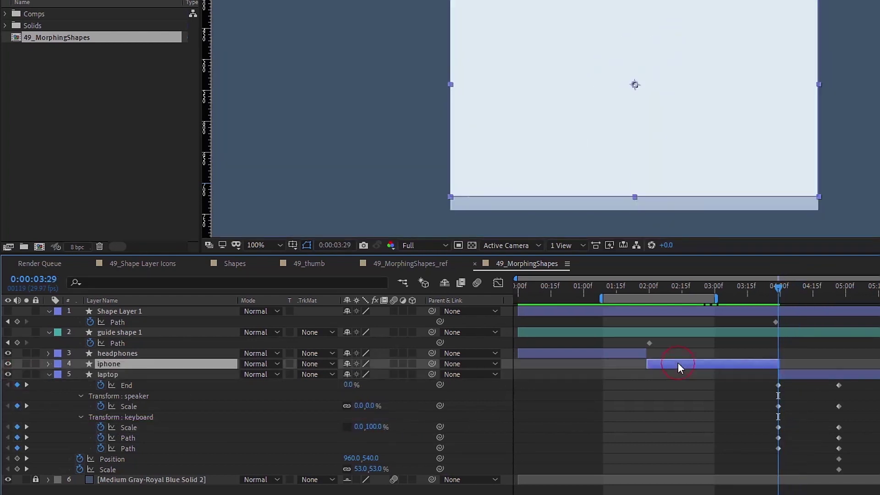
key("u")
key("Page_Up")
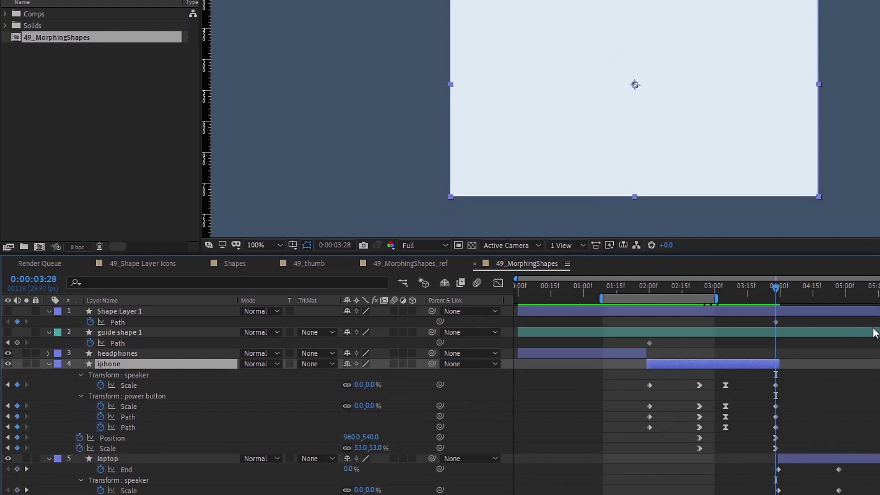
Place the laptop layer above the iphone layer and set its position to 960, 518 at 0:00:03:29
key("equal")
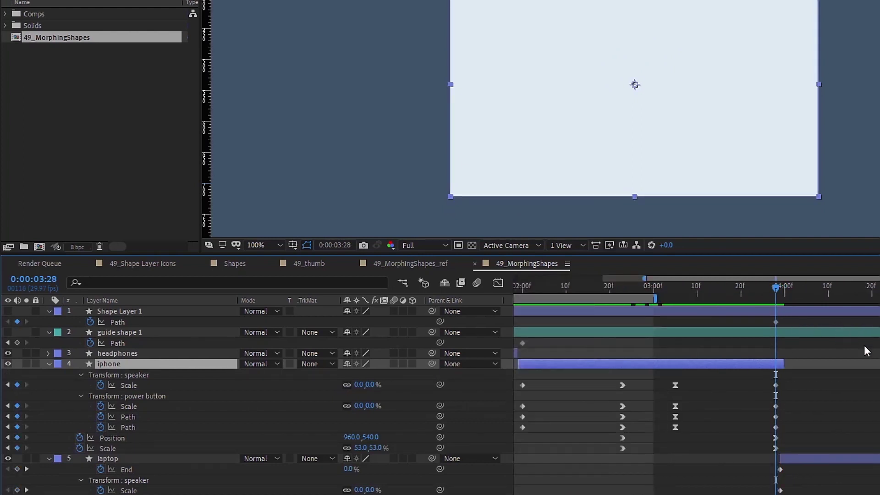
left_click_drag(119, 461, 300, 362)
key("Page_Down")
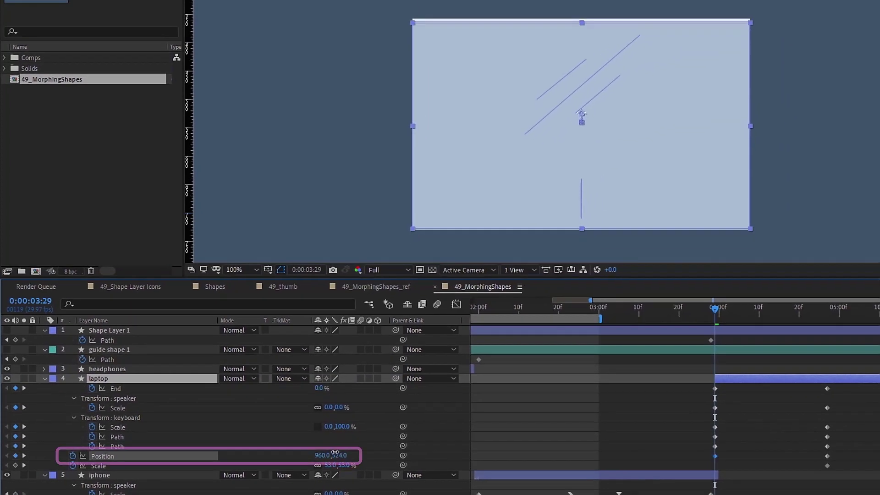
left_click_drag(375, 447, 335, 451)
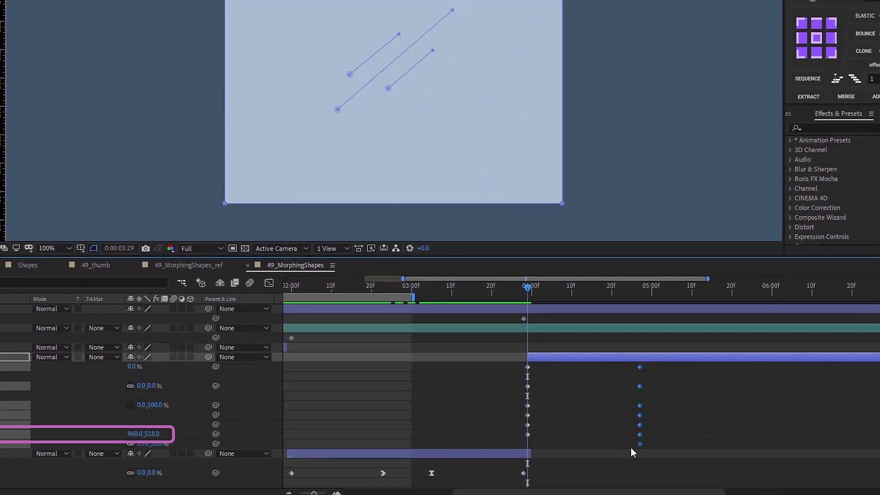
Apply Easy Ease In to the laptop's keyframes at 0:00:04:27 and lengthen their incoming ease in the Graph Editor
right_click(824, 465)
mouse_move(859, 459)
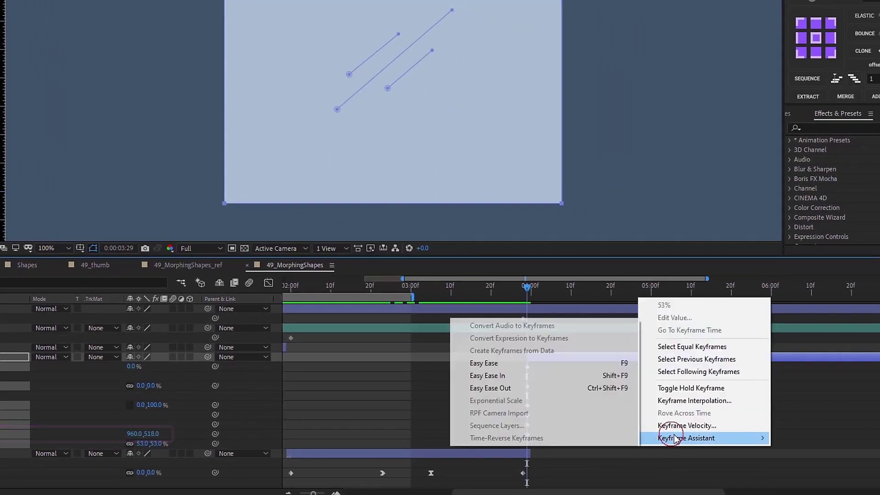
left_click(490, 388)
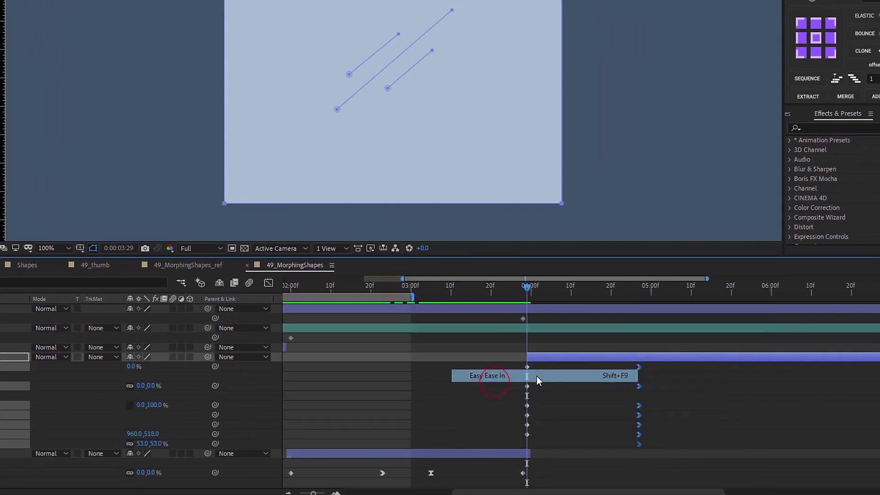
left_click(269, 283)
left_click_drag(608, 465, 583, 459)
left_click(268, 283)
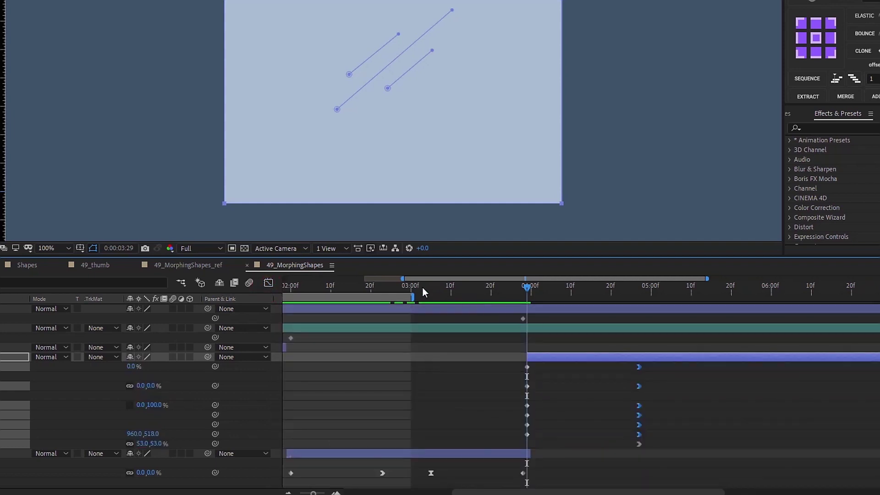
Extend the work area to cover the morphing animation through the laptop's final keyframes
left_click_drag(413, 297, 728, 297)
left_click_drag(527, 297, 369, 295)
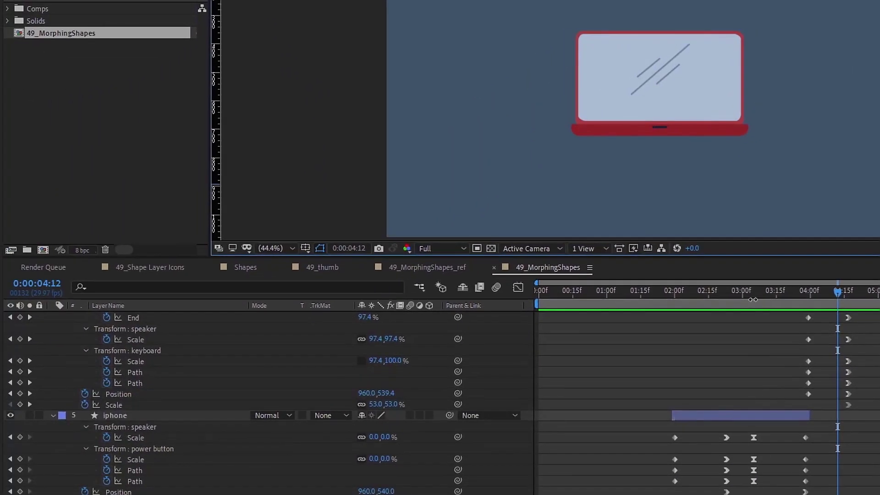
Go to 0:00:03:05 and expand the iphone layer's contents to show the screen group's Fill 1 properties
left_click(753, 291)
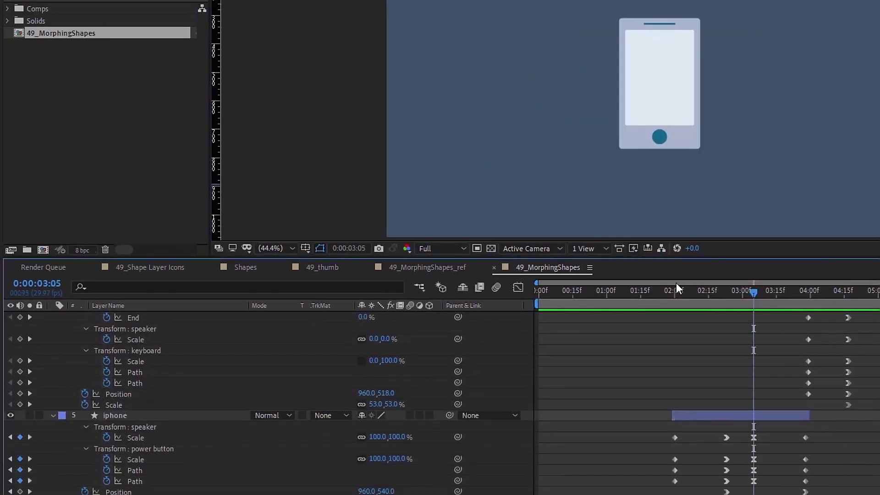
left_click(120, 415)
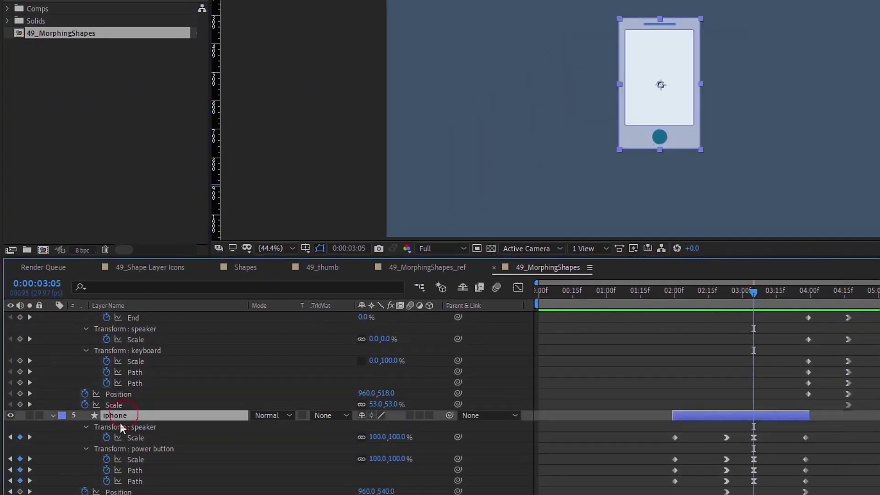
left_click(53, 415)
scroll(183, 403, "down", 3)
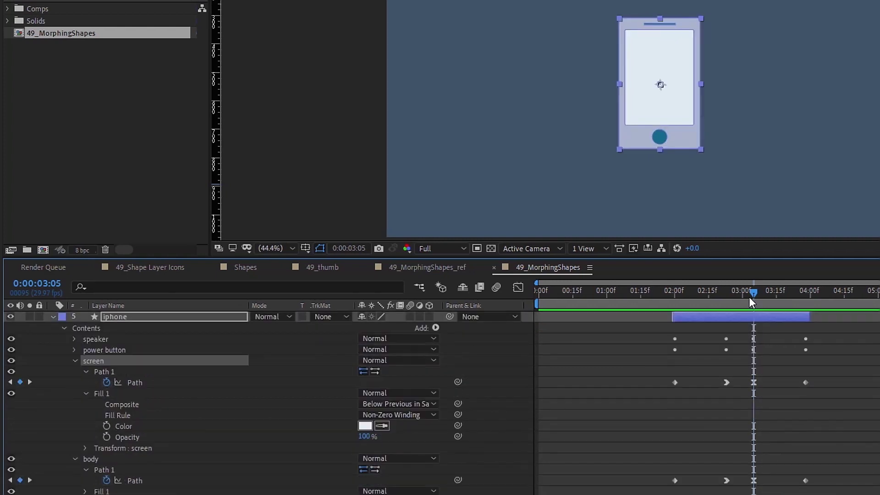
Keyframe the iphone screen's fill colour at 0:00:03:04 and match it to the laptop's screen colour at 0:00:04:06 with the eyedropper
mouse_move(749, 296)
left_mouse_down()
mouse_move(836, 297)
mouse_move(746, 293)
mouse_move(822, 294)
left_mouse_up()
left_click(106, 425)
left_click(378, 426)
left_click(711, 91)
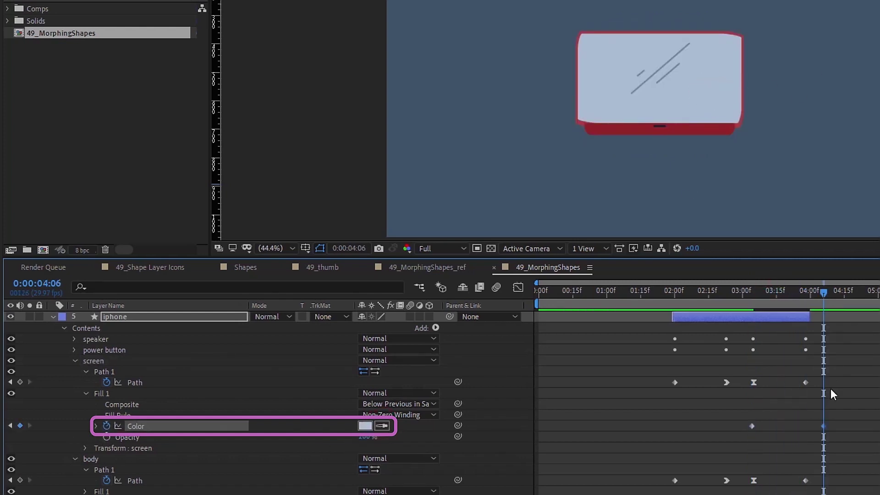
Align the second screen colour keyframe with the iphone's final path keyframe and preview the colour change from 0:00:03:04
key("j")
left_click_drag(822, 424, 805, 426)
left_click(751, 291)
key("space")
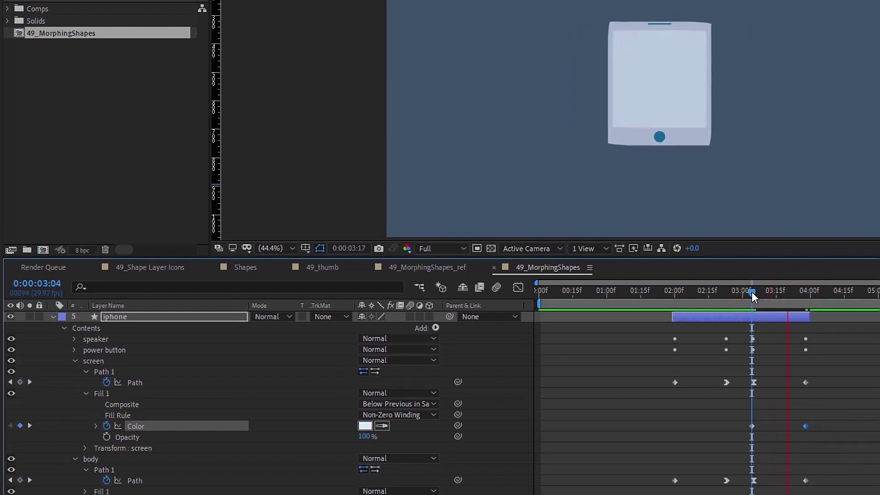
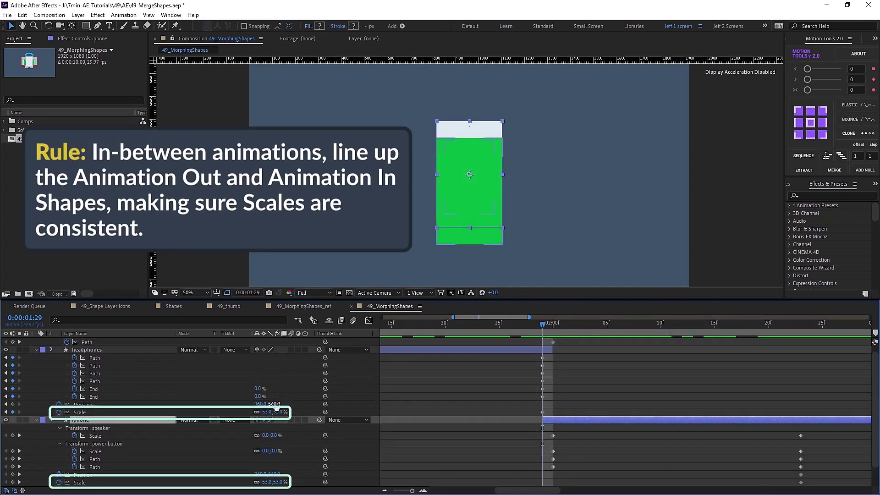
Set the headphones layer's position to 960, 465 at 0:00:01:29 to line its shape up with the iphone's starting shape
left_click_drag(274, 405, 247, 396)
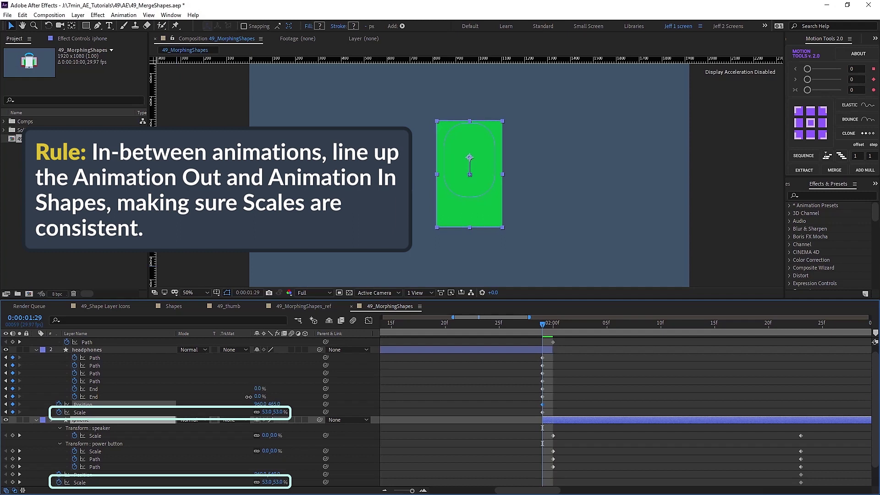
mouse_move(248, 397)
left_mouse_down()
mouse_move(275, 405)
mouse_move(248, 397)
left_mouse_up()
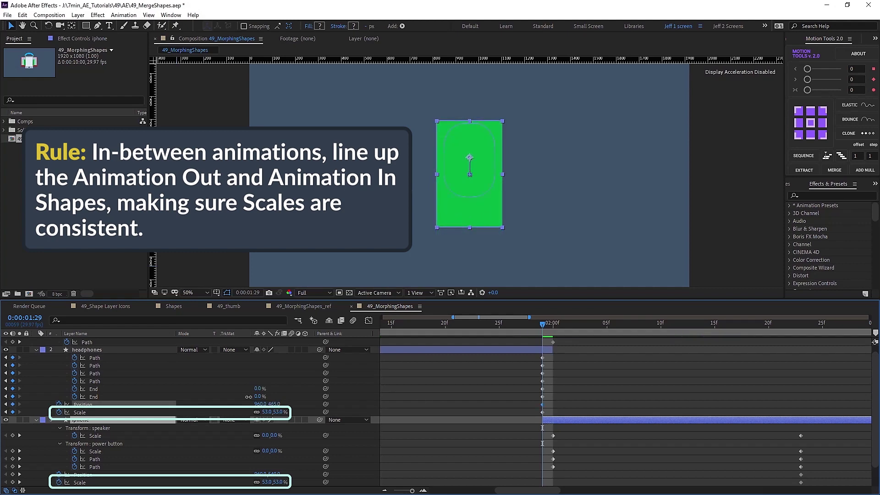